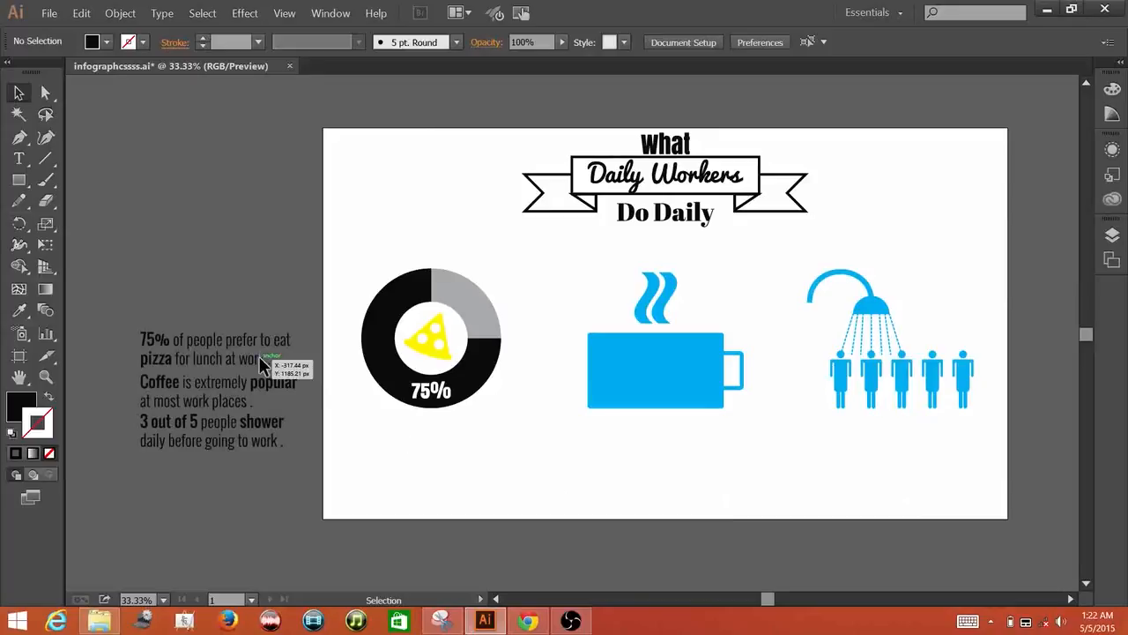
- Move the pizza, coffee and shower captions onto the artboard, placing each beneath its matching graphic
drag(262, 360, 484, 453)
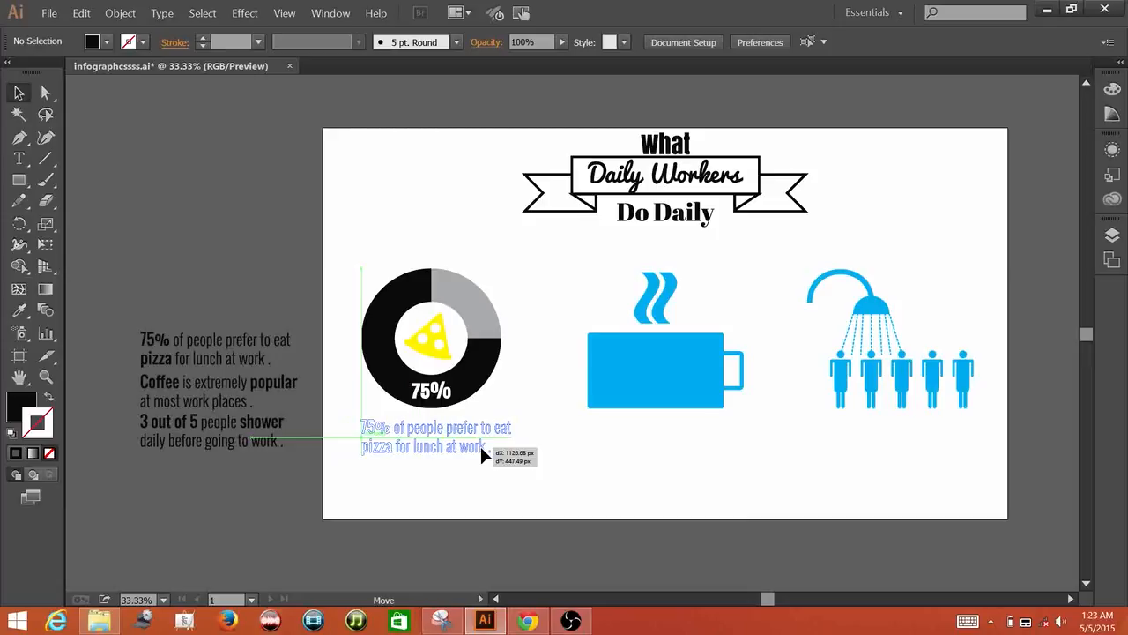
drag(480, 446, 479, 446)
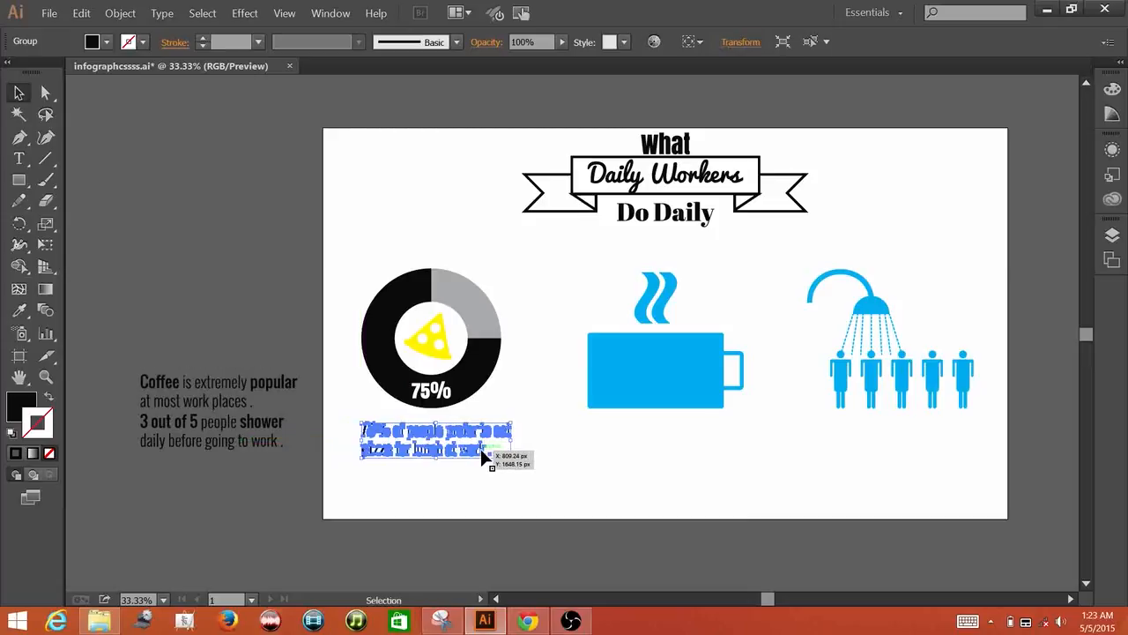
click(336, 334)
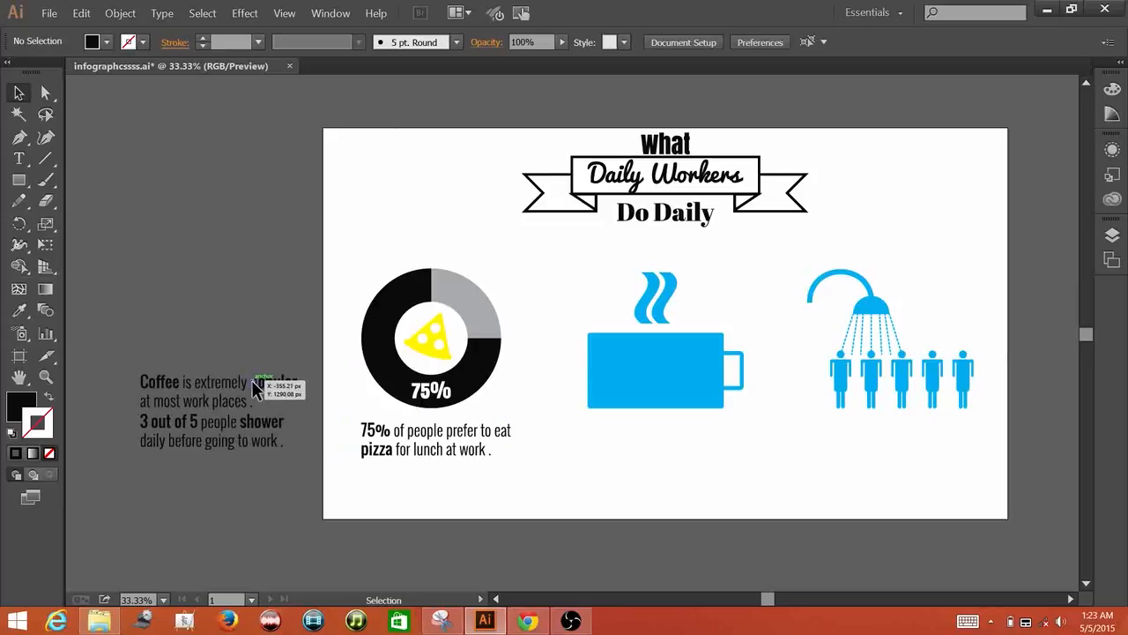
drag(253, 384, 691, 428)
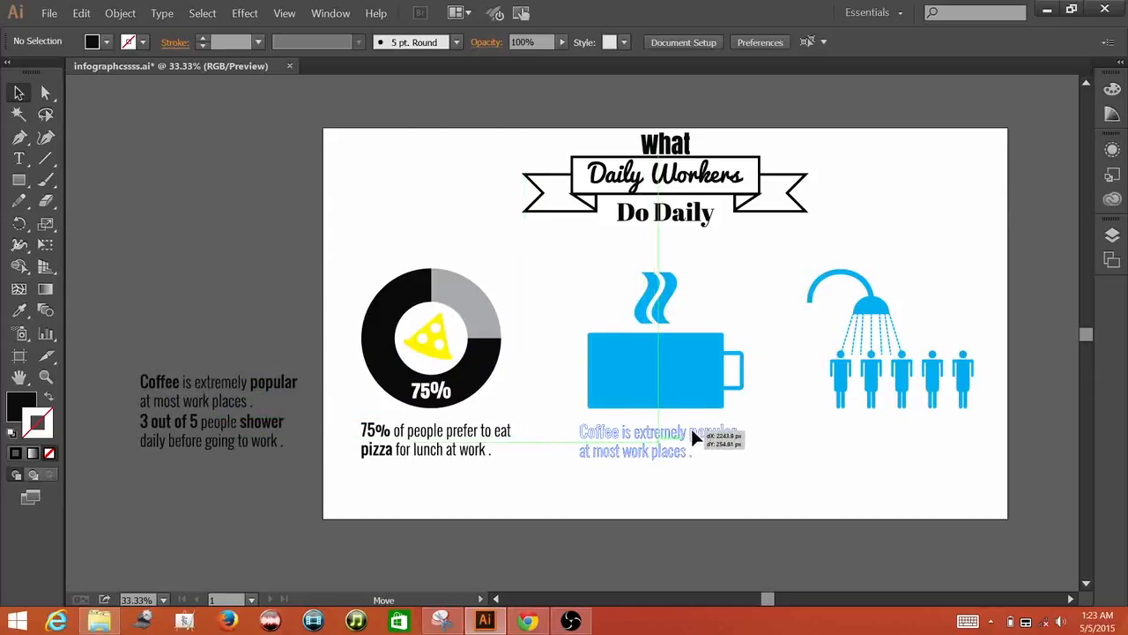
drag(691, 429, 693, 432)
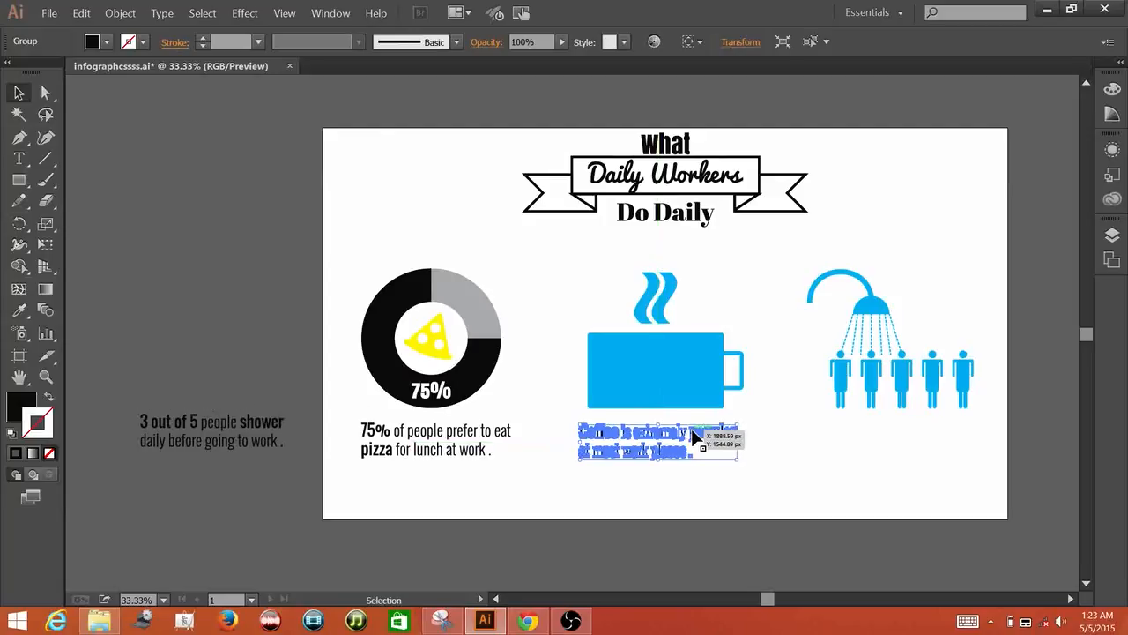
click(372, 211)
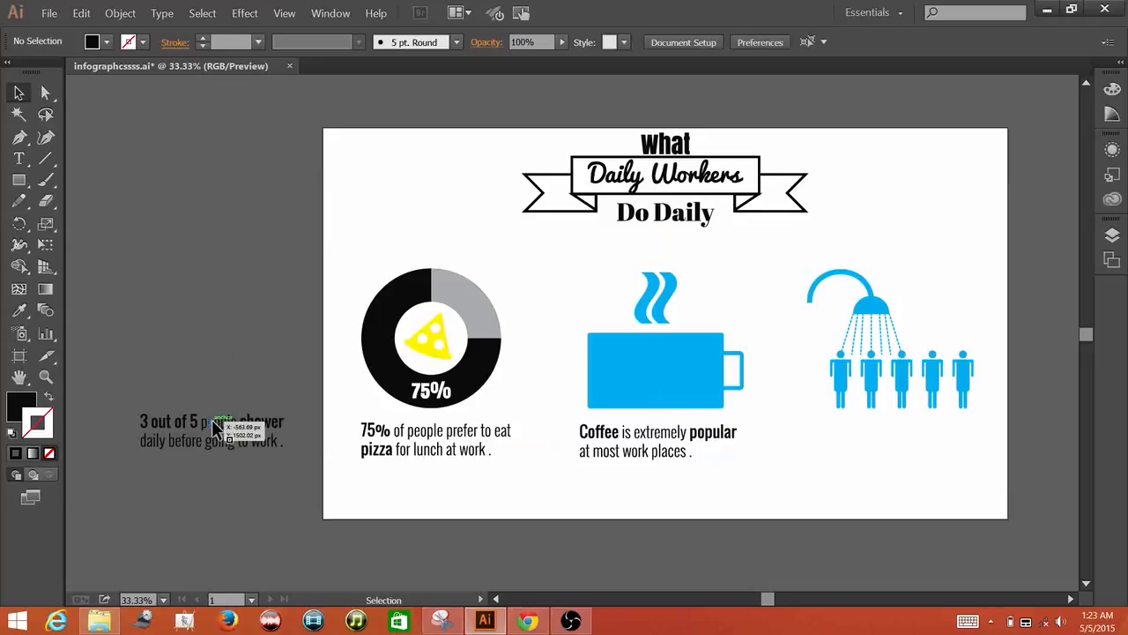
drag(211, 420, 901, 428)
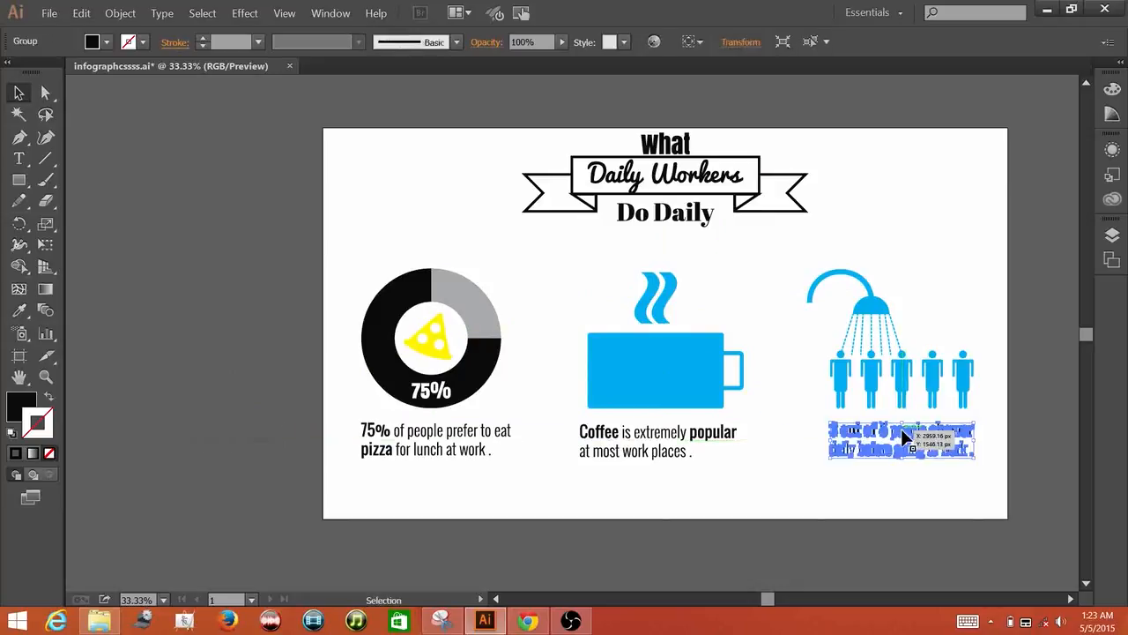
click(921, 261)
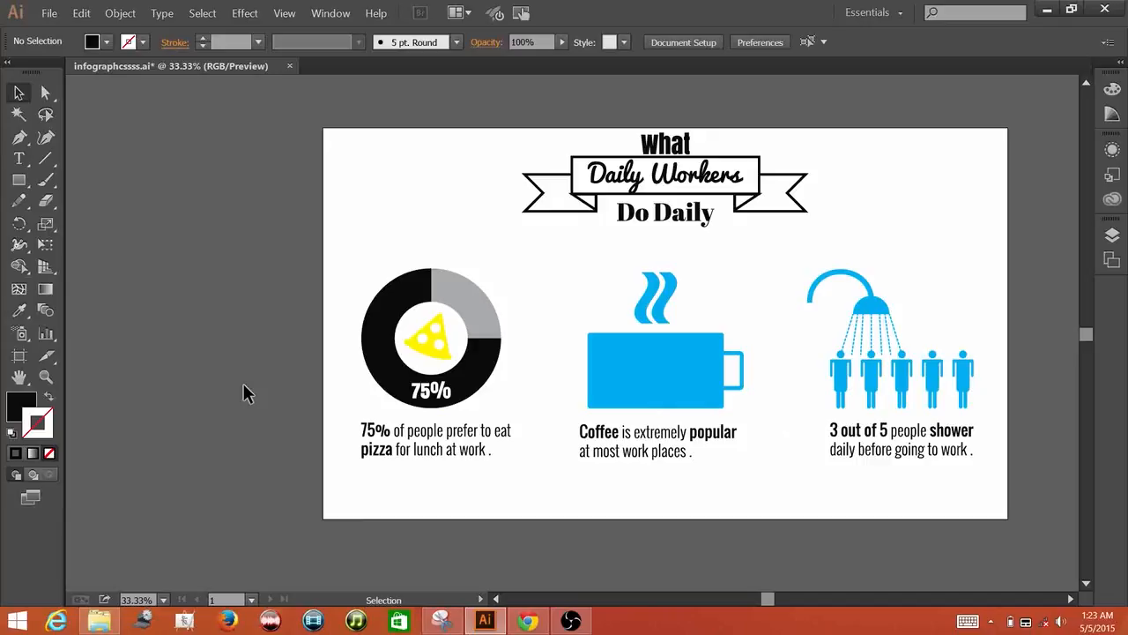
- Align the three captions under the graphics along their bottom edges
drag(345, 466, 993, 474)
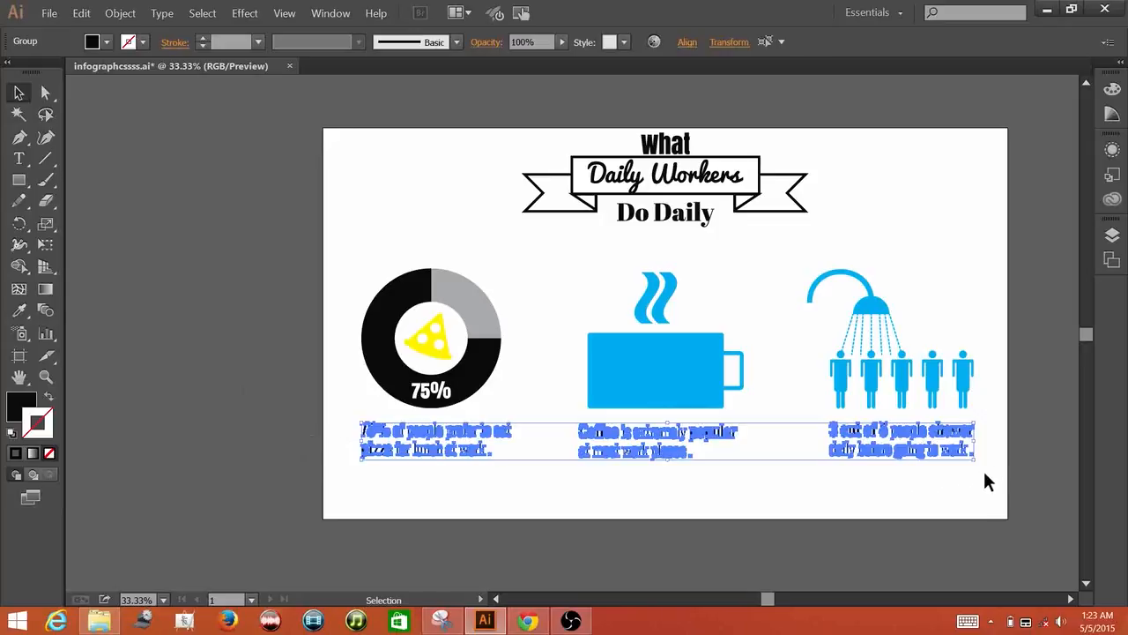
click(688, 46)
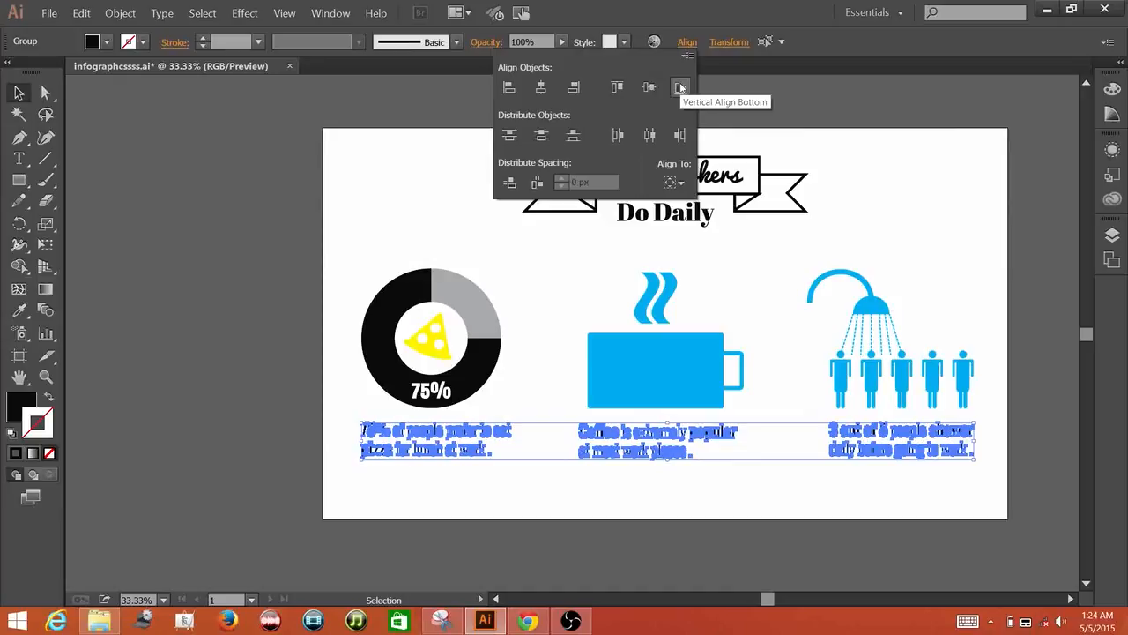
click(680, 87)
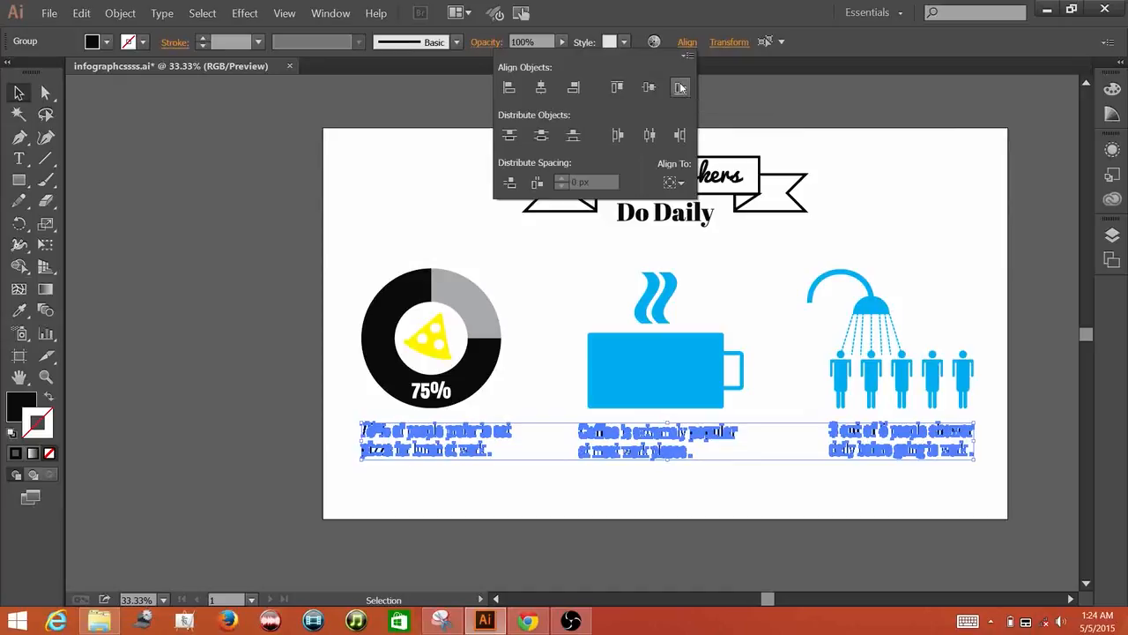
click(679, 87)
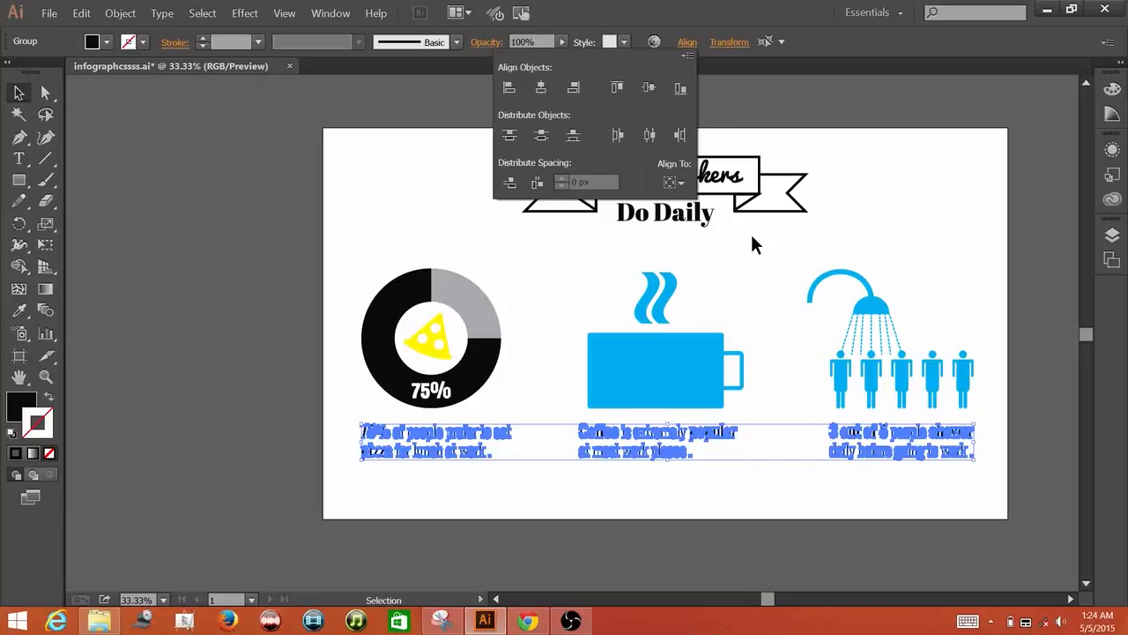
click(747, 123)
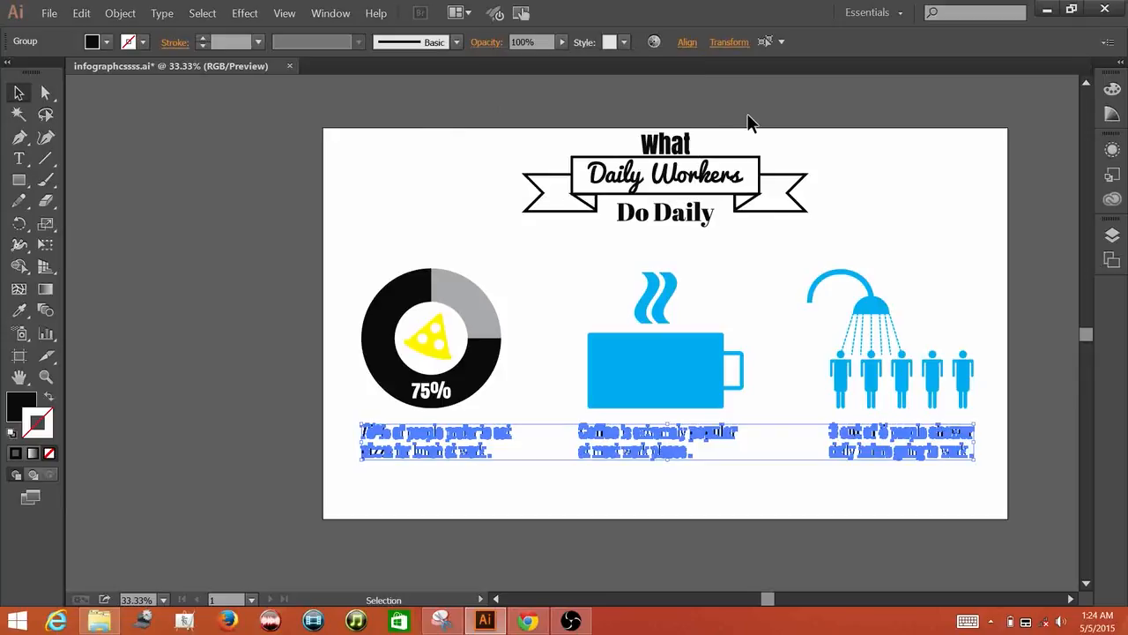
click(743, 111)
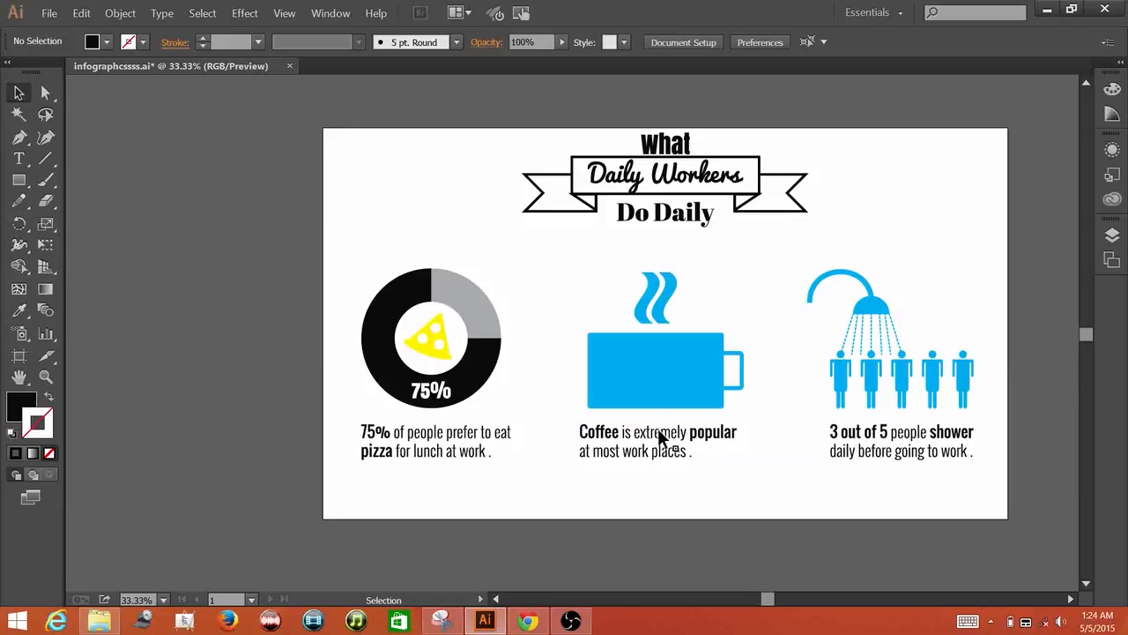
click(572, 621)
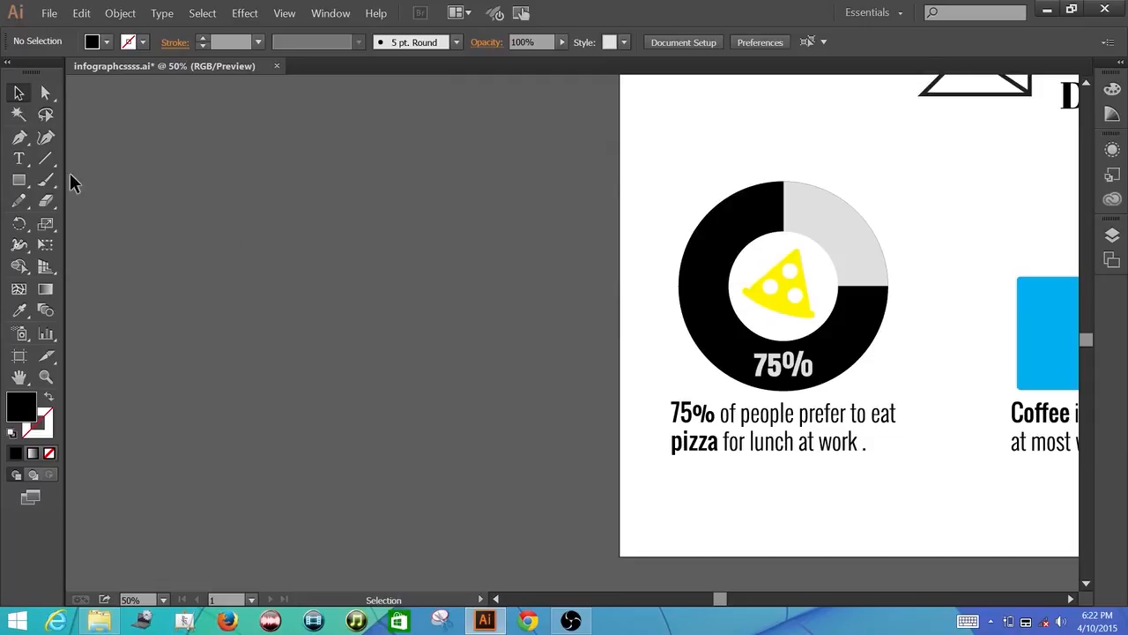
- Create a wide text area on the empty canvas beside the artboard, set in Oswald Light at 100 pt
click(19, 159)
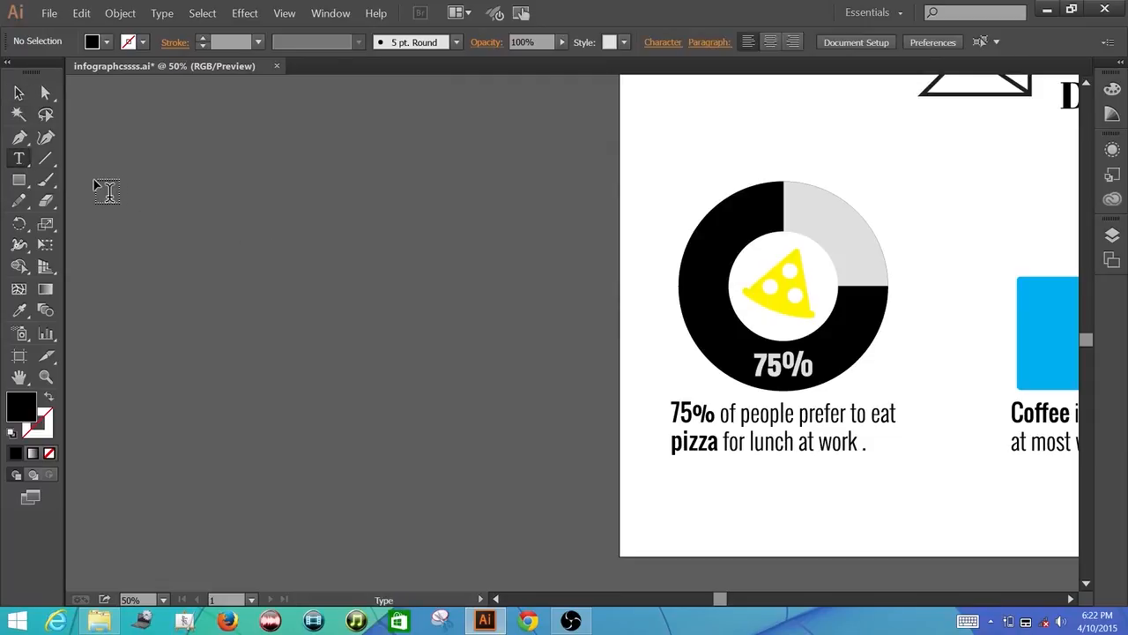
drag(95, 182, 567, 342)
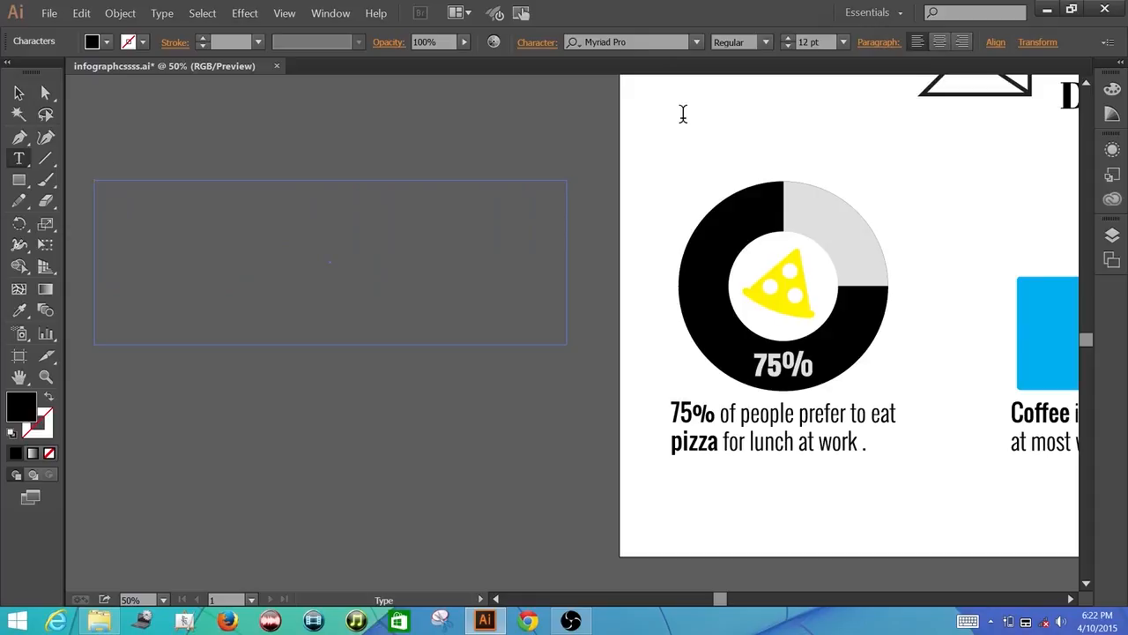
click(641, 41)
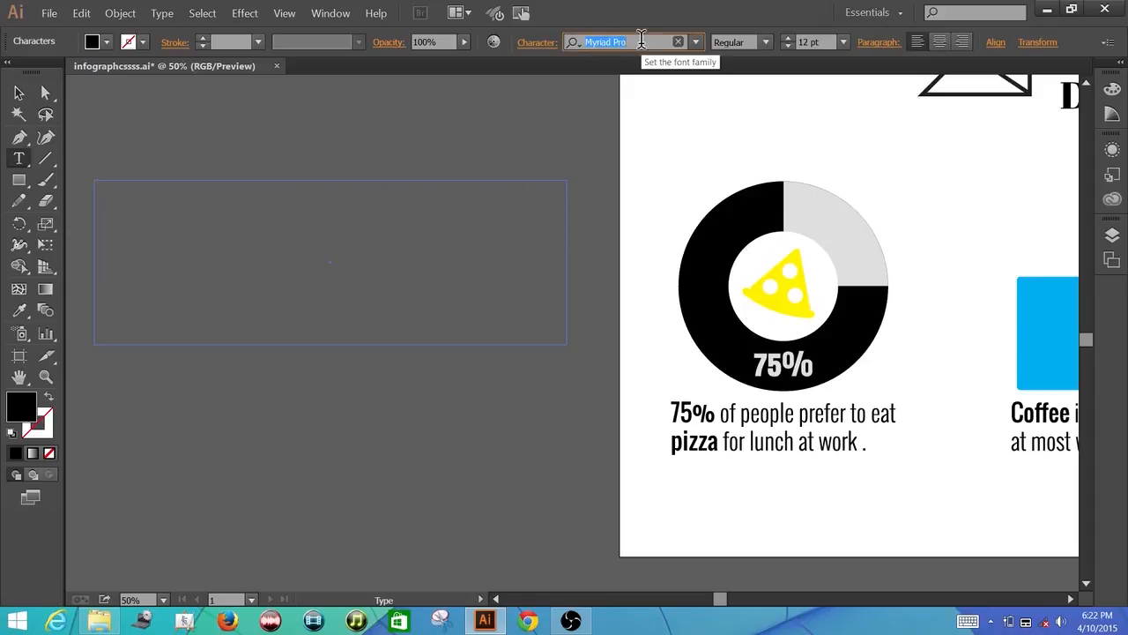
text(os)
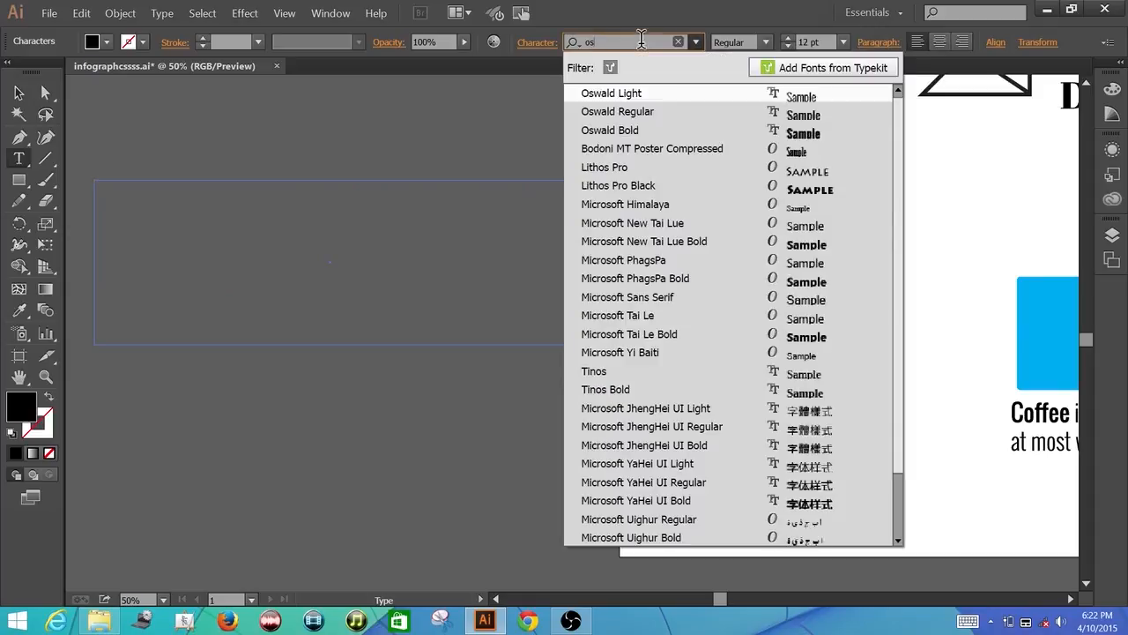
click(638, 95)
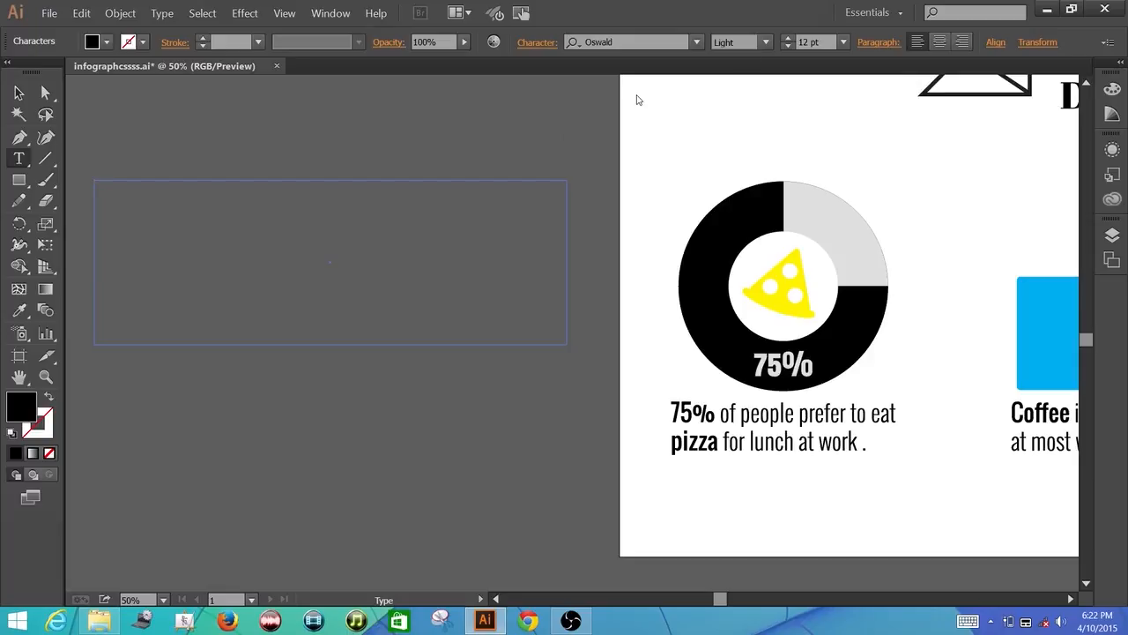
click(808, 42)
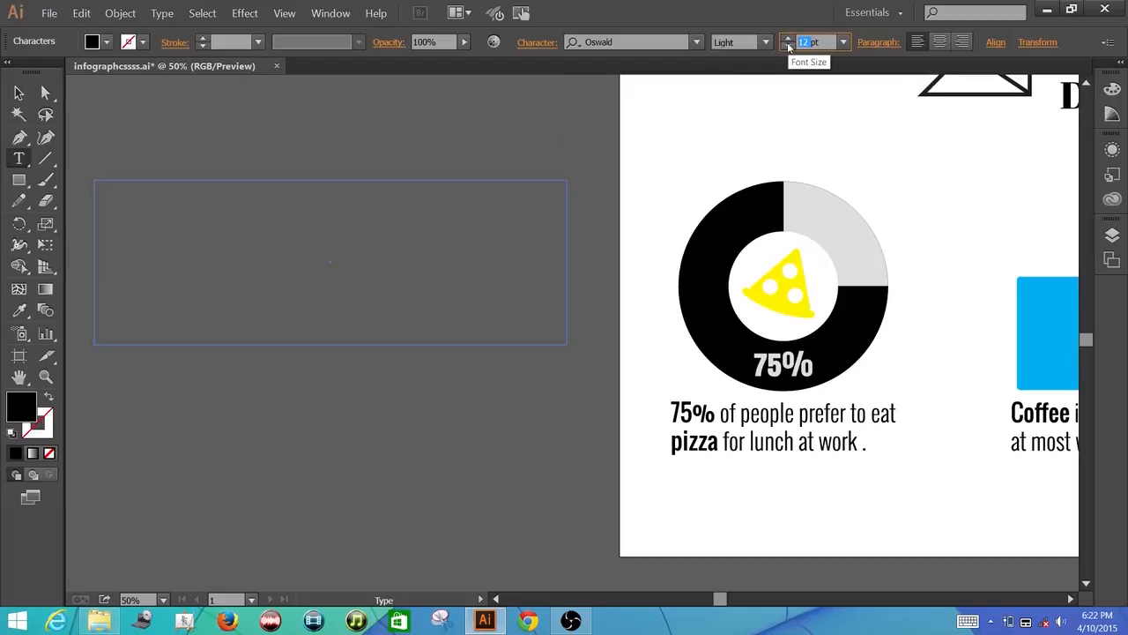
text(100)
key(Return)
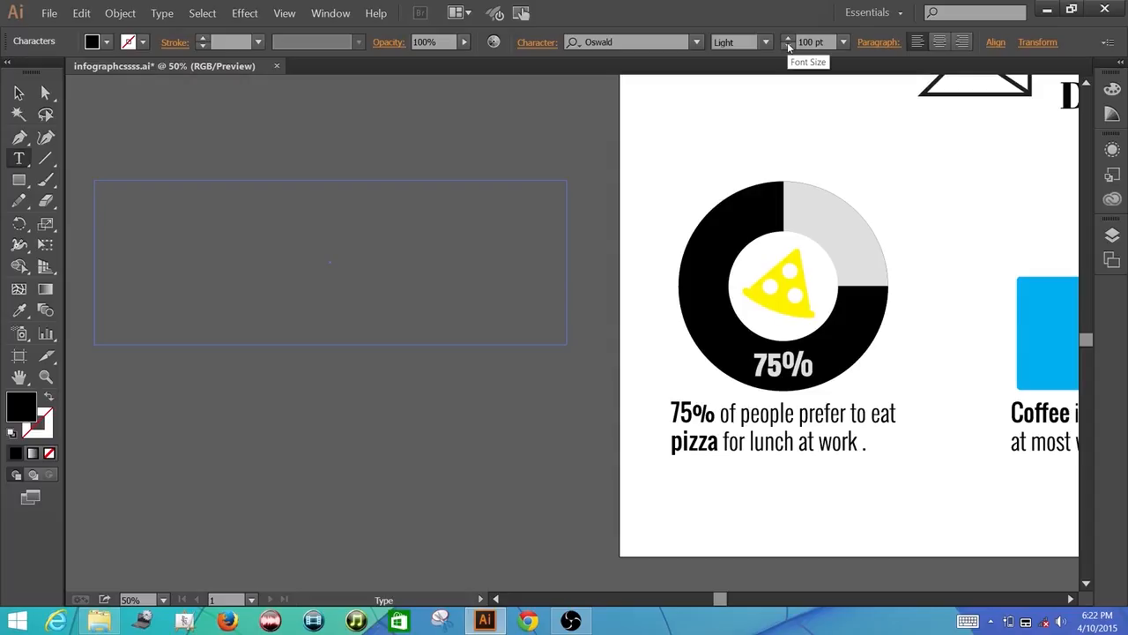
- Enter the credit line "Artwork Designed By" followed by the designer's full name in the text area
text(Artwork)
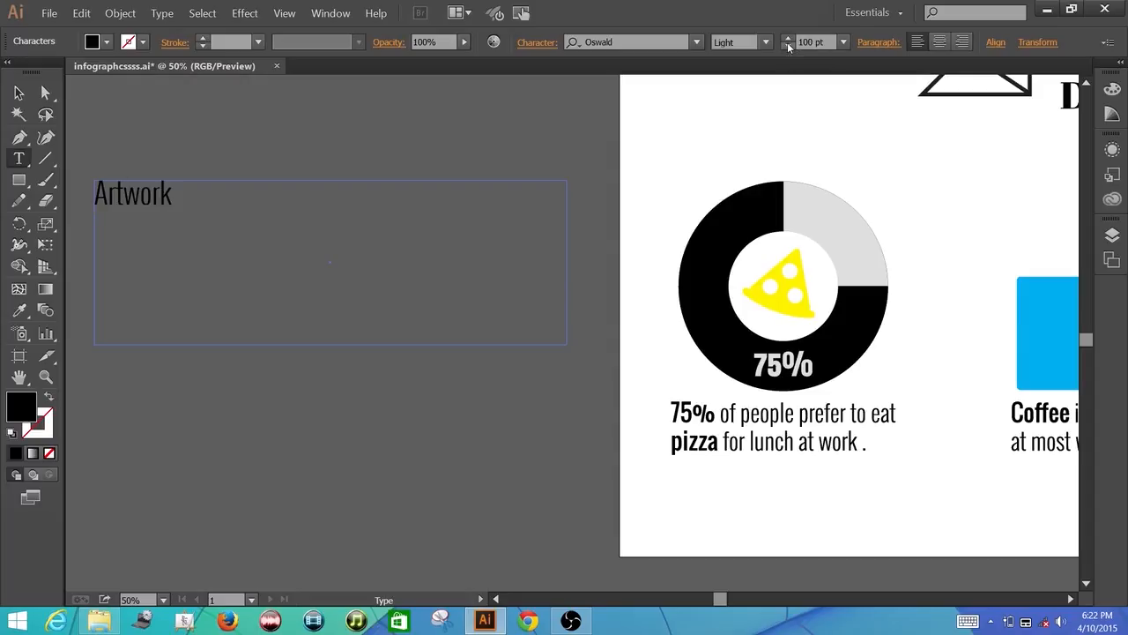
text( Designed By)
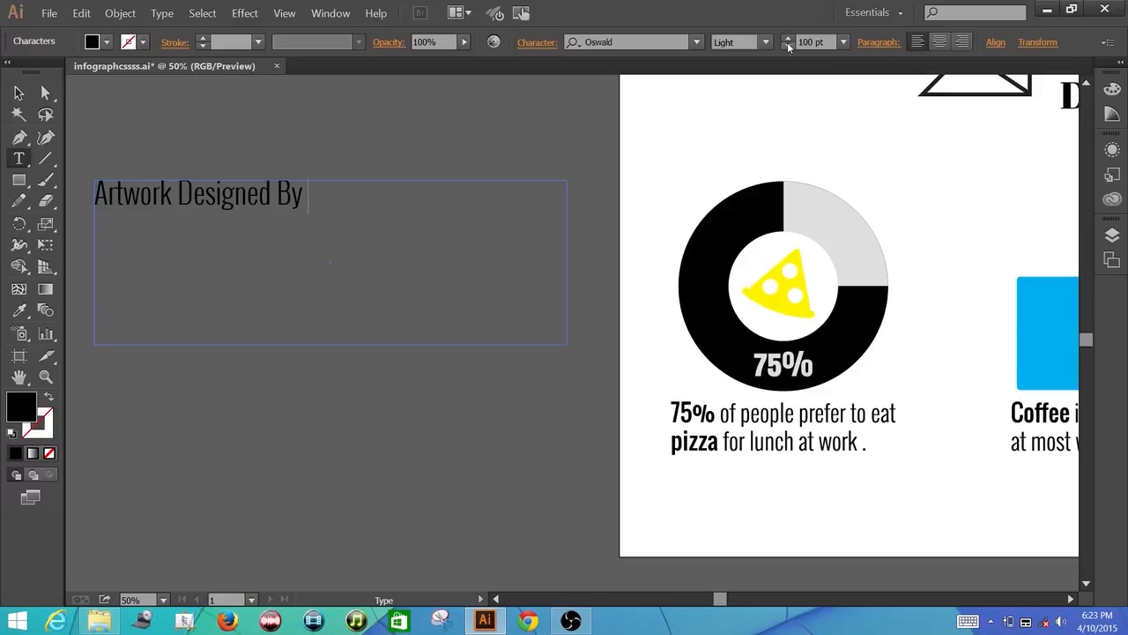
text(Omar Bataineh)
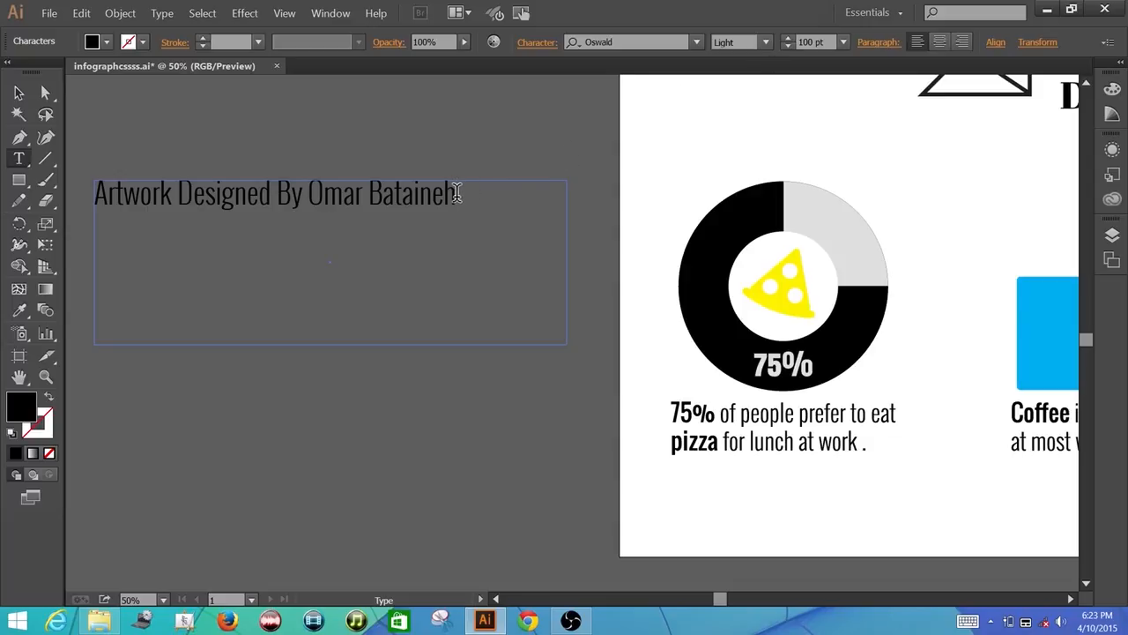
- Change the font style of the designer's name in the credit line to Regular
drag(456, 193, 312, 194)
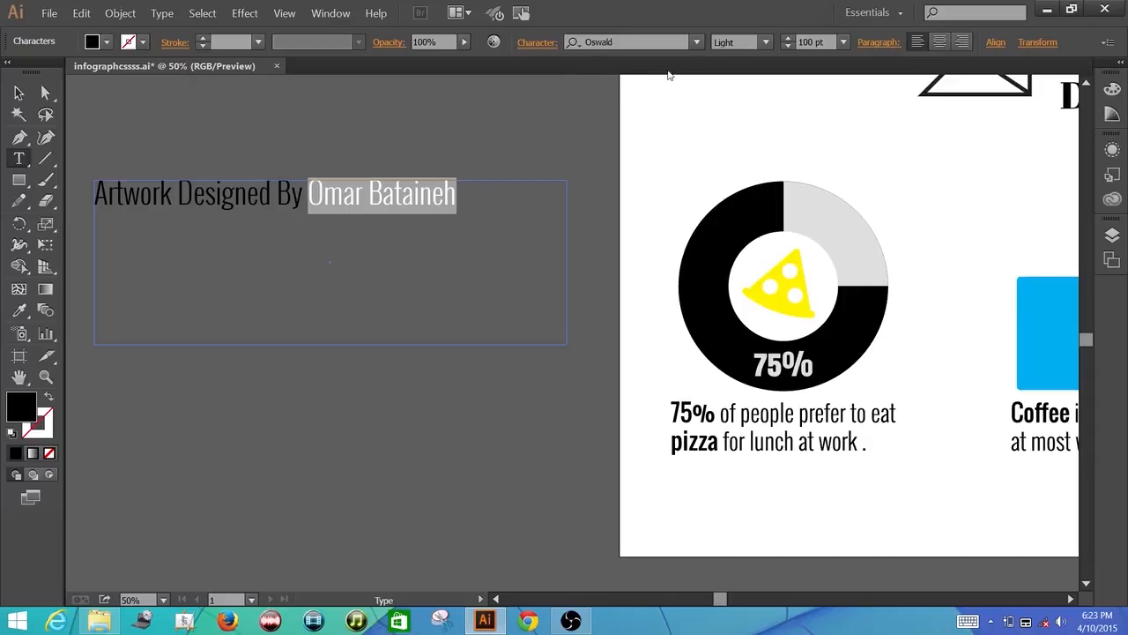
click(765, 43)
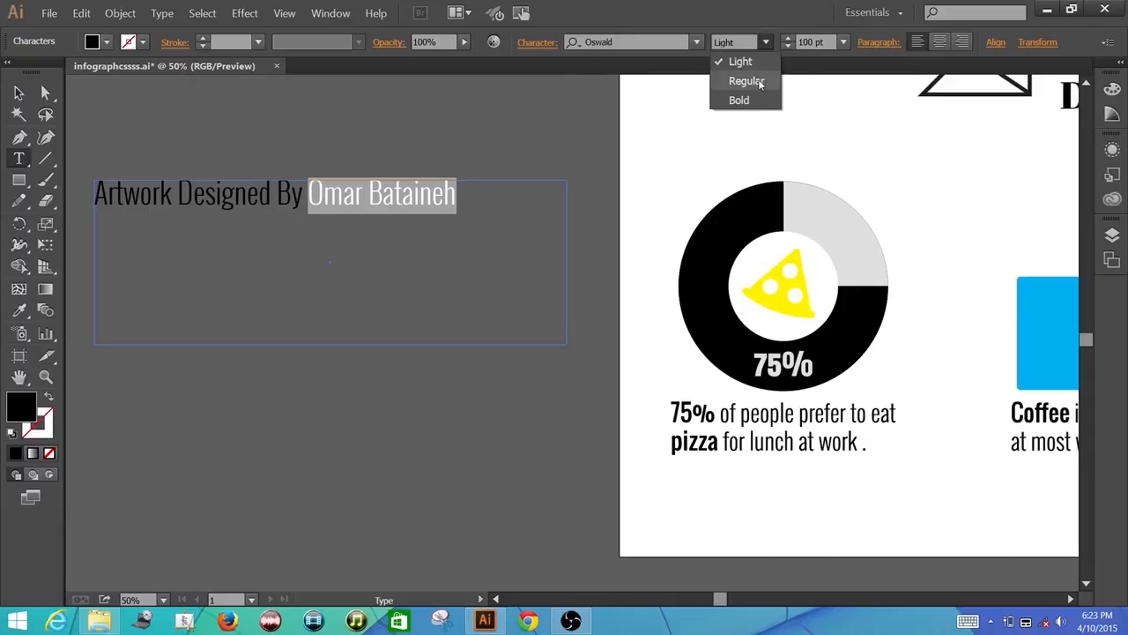
click(764, 82)
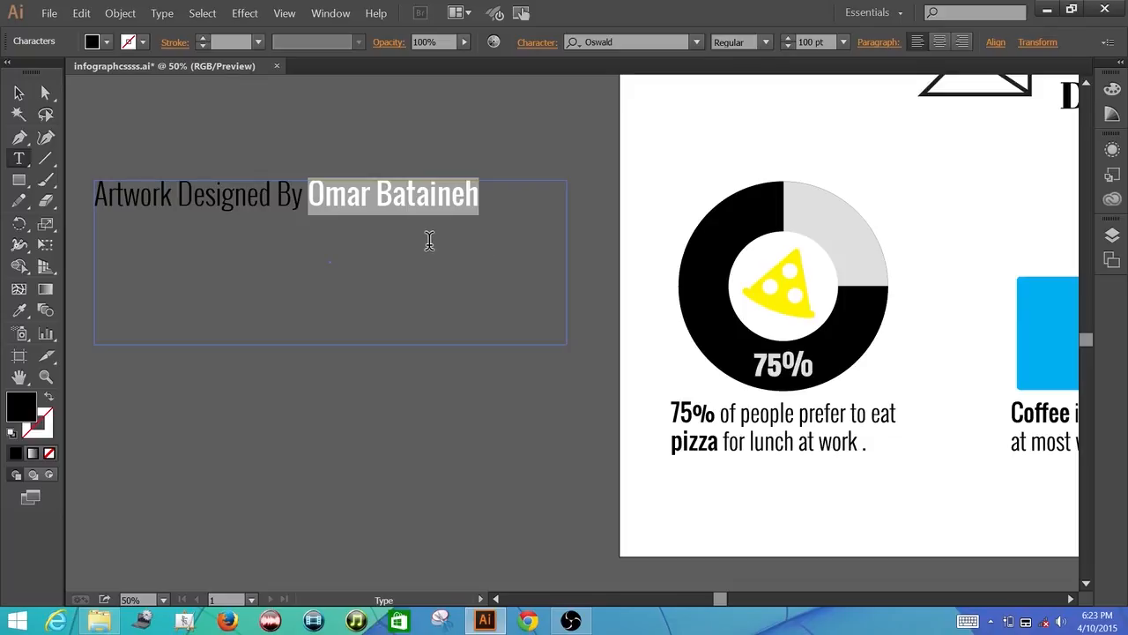
click(476, 200)
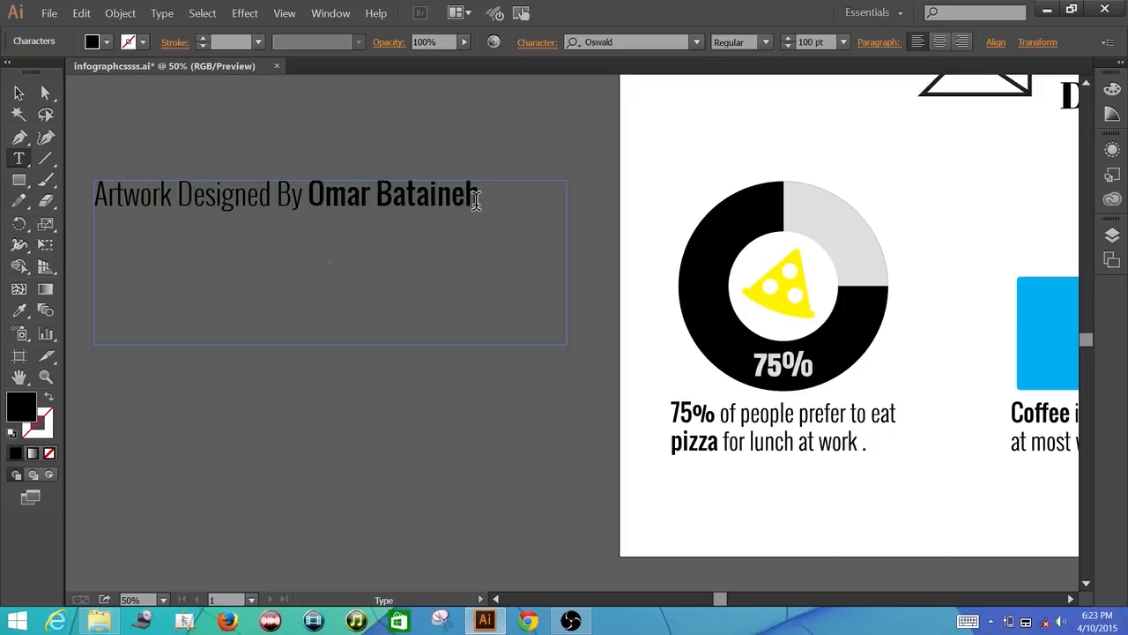
- Convert the credit line text to outlines and deselect it
click(18, 93)
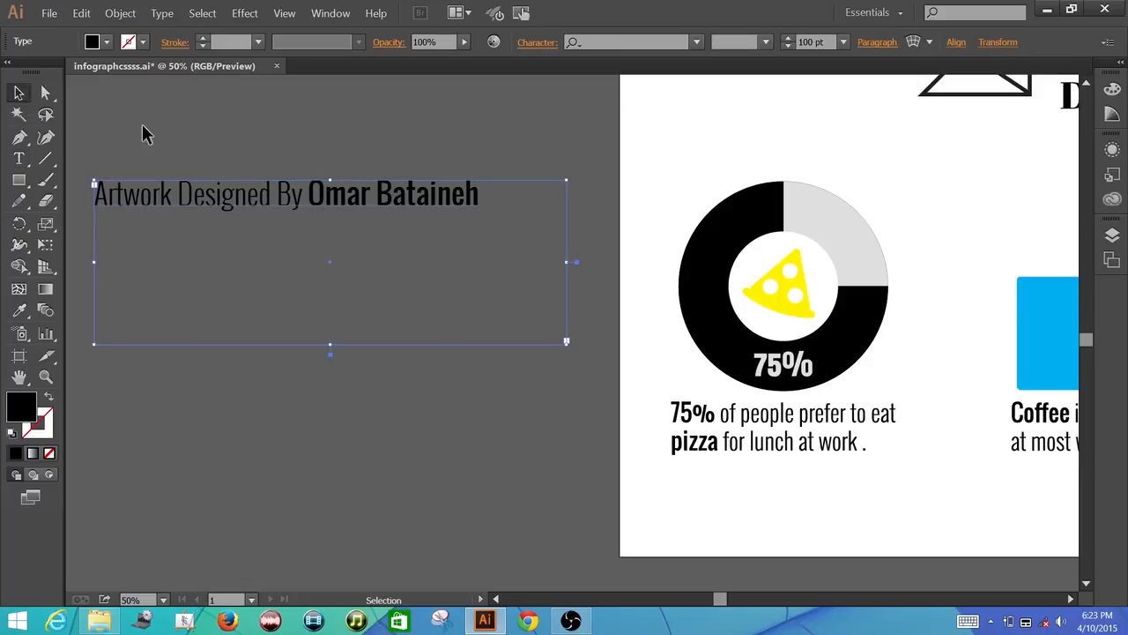
right_click(401, 232)
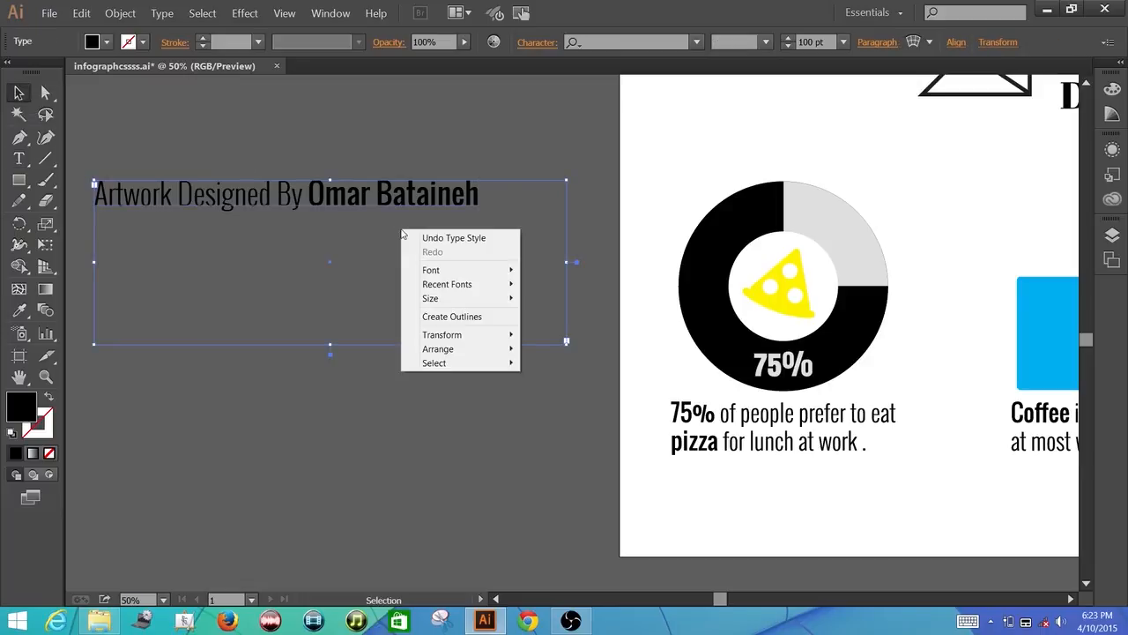
click(431, 316)
click(431, 318)
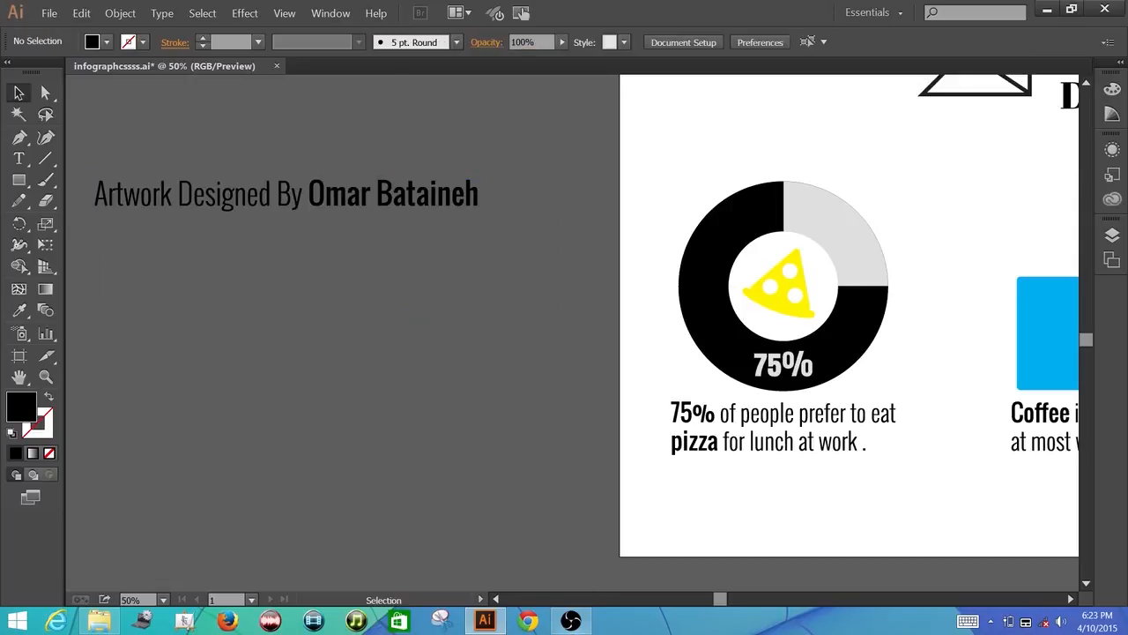
click(570, 620)
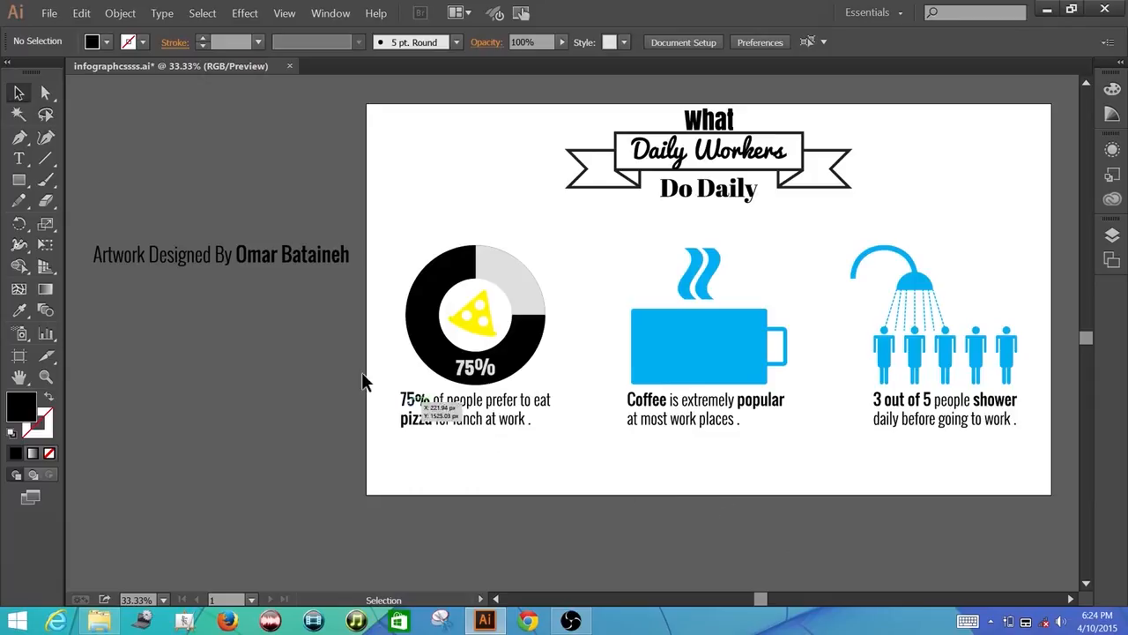
- Move the outlined credit line into the artboard's lower-left corner, below the pizza caption
drag(281, 256, 207, 249)
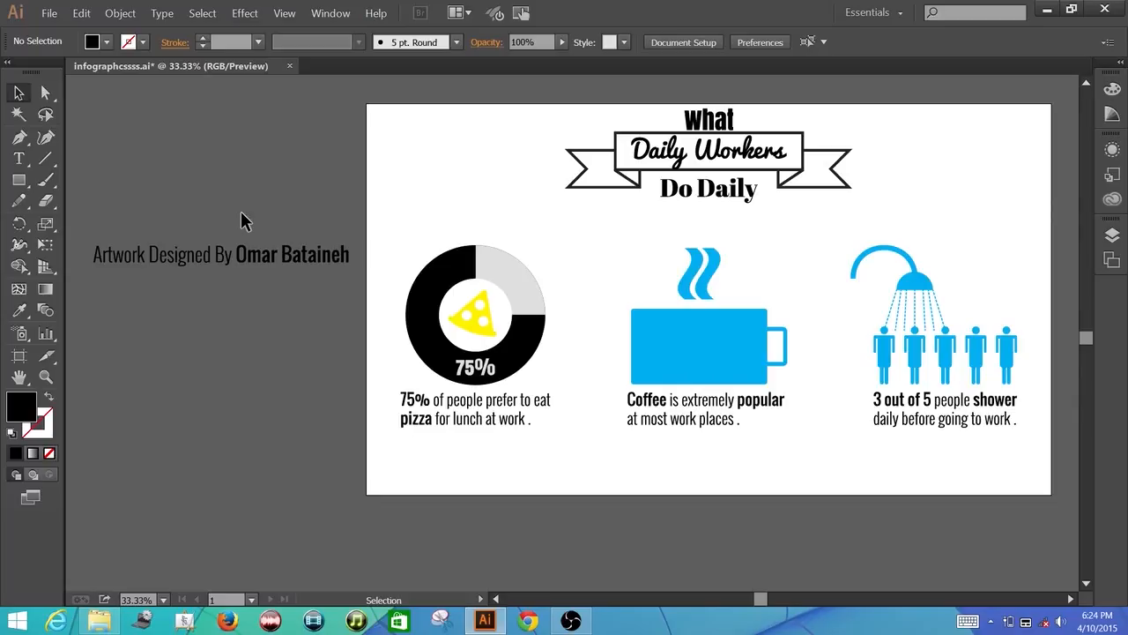
drag(261, 264, 540, 483)
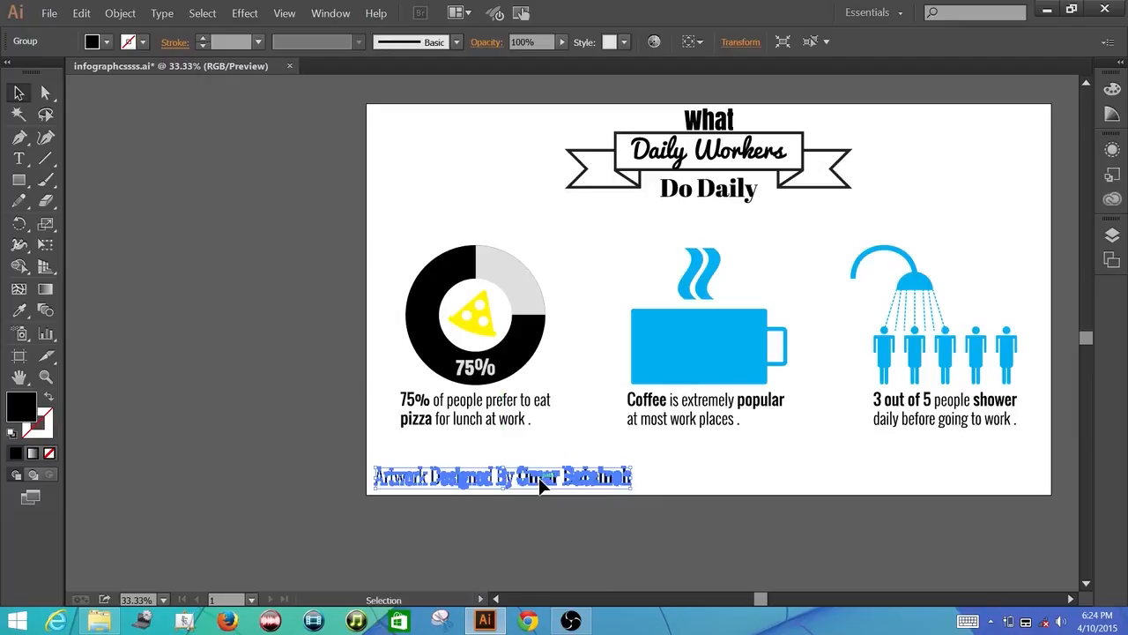
- Deselect the outlined credit line
click(279, 345)
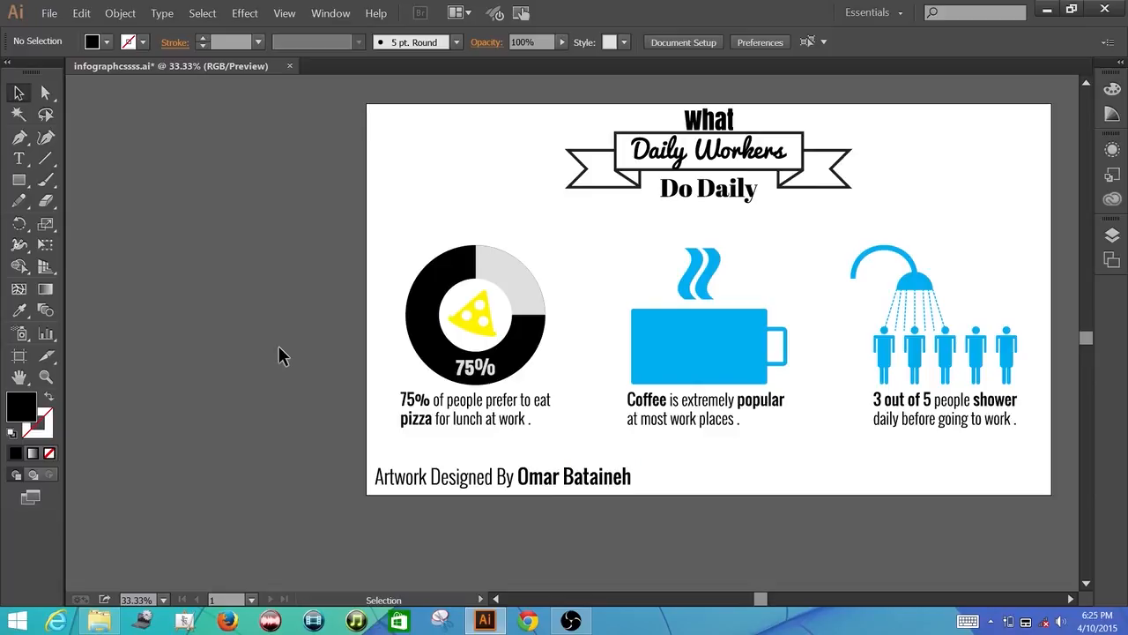
click(581, 621)
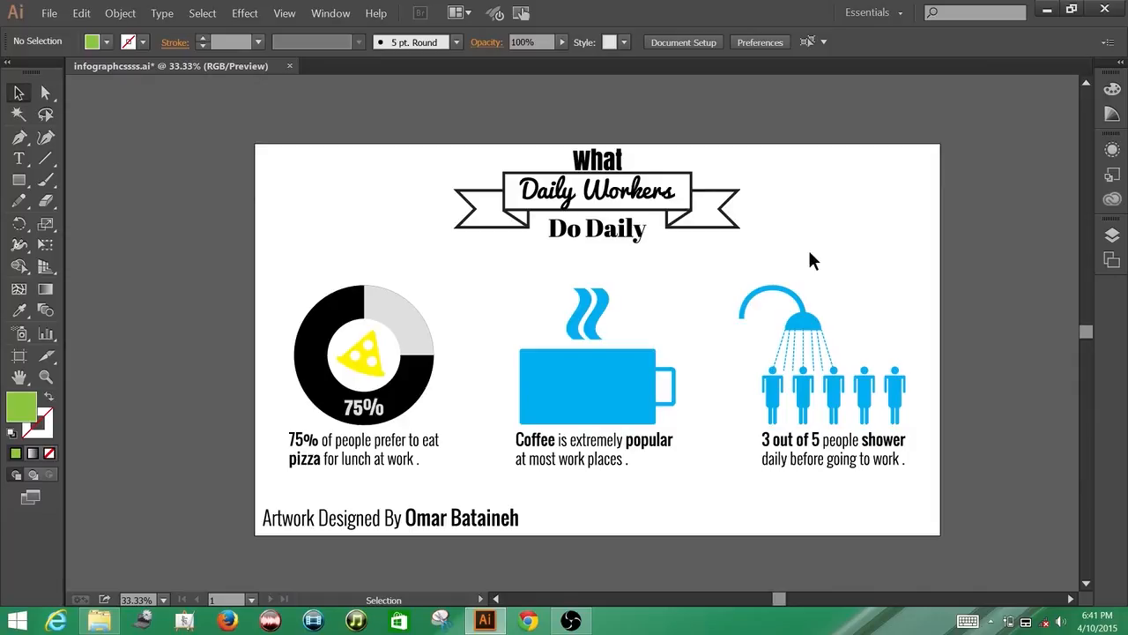
- Set the fill to pale teal #9CD8D8 and draw a rectangle covering the entire artboard
click(22, 183)
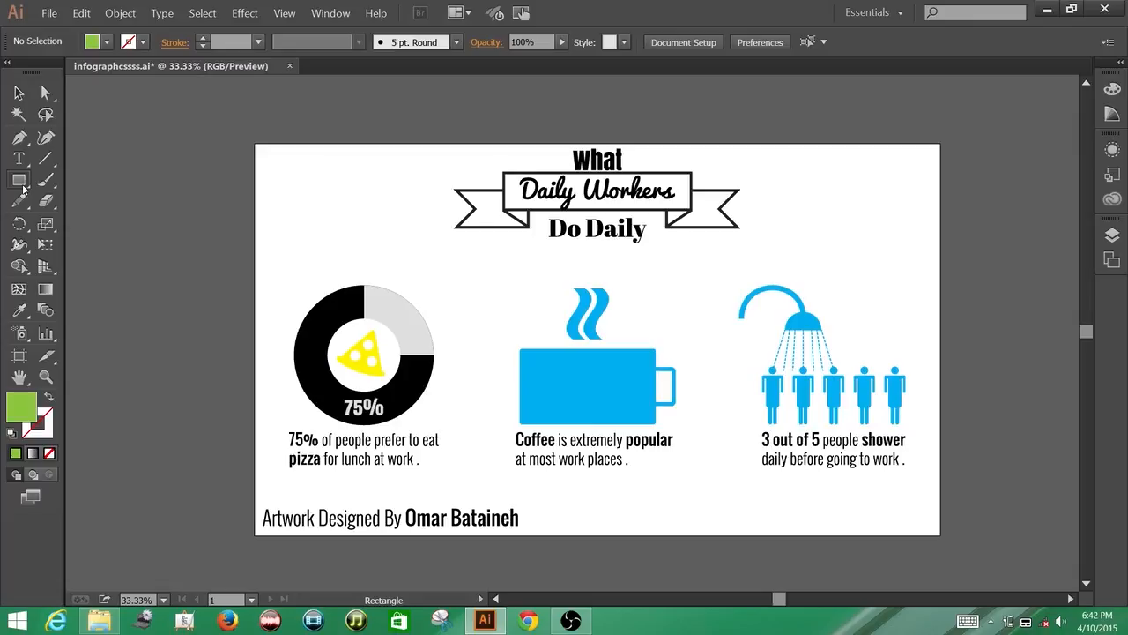
double_click(21, 407)
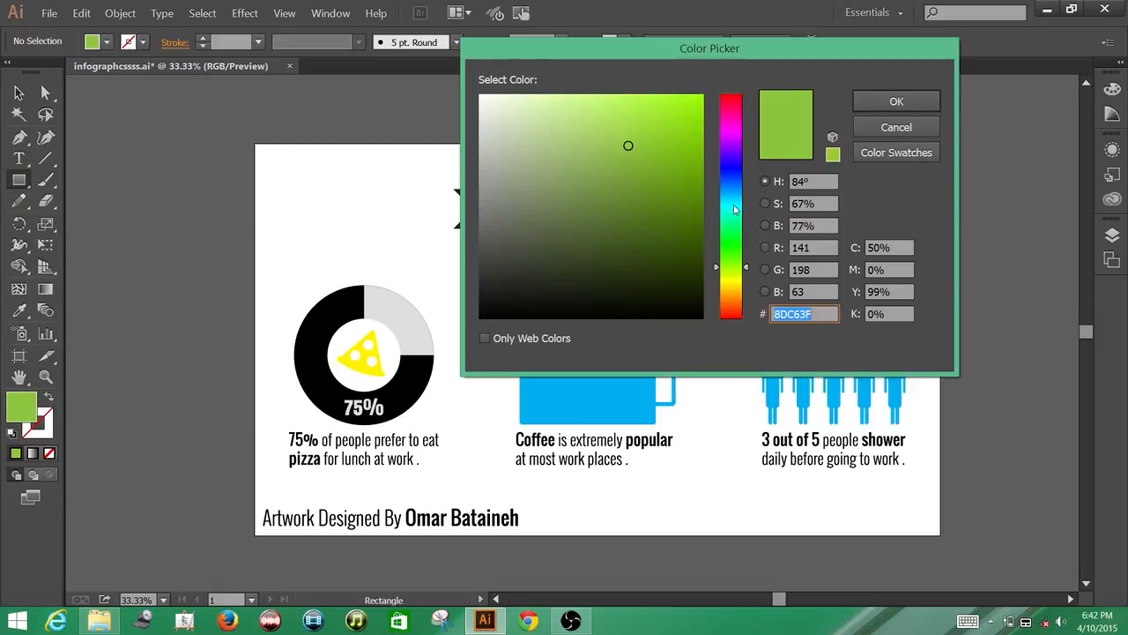
click(737, 208)
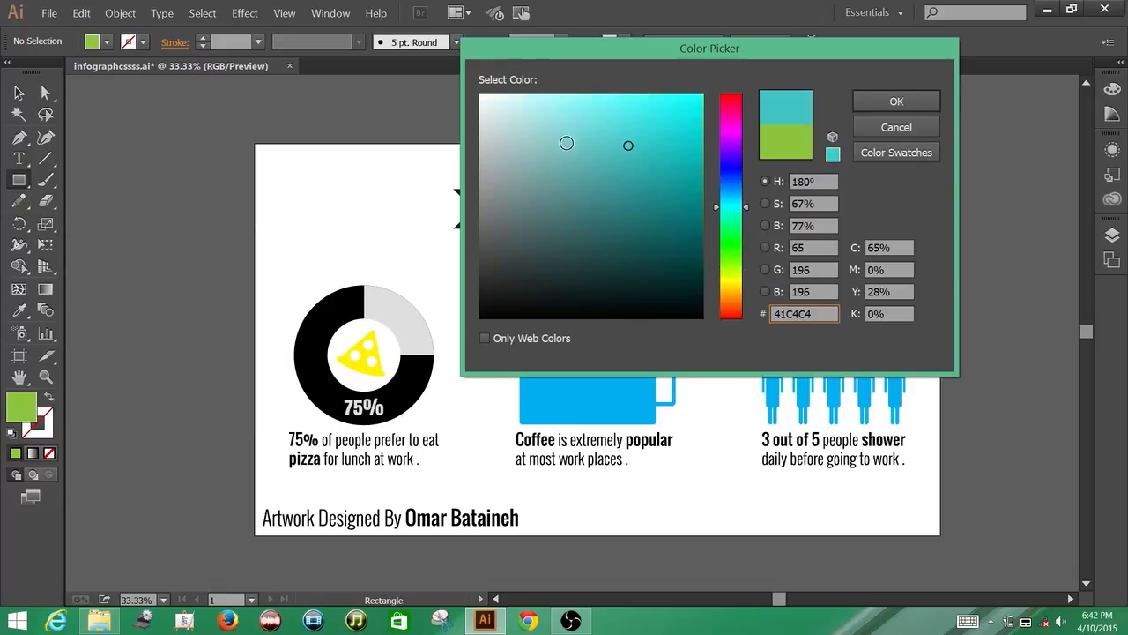
click(542, 128)
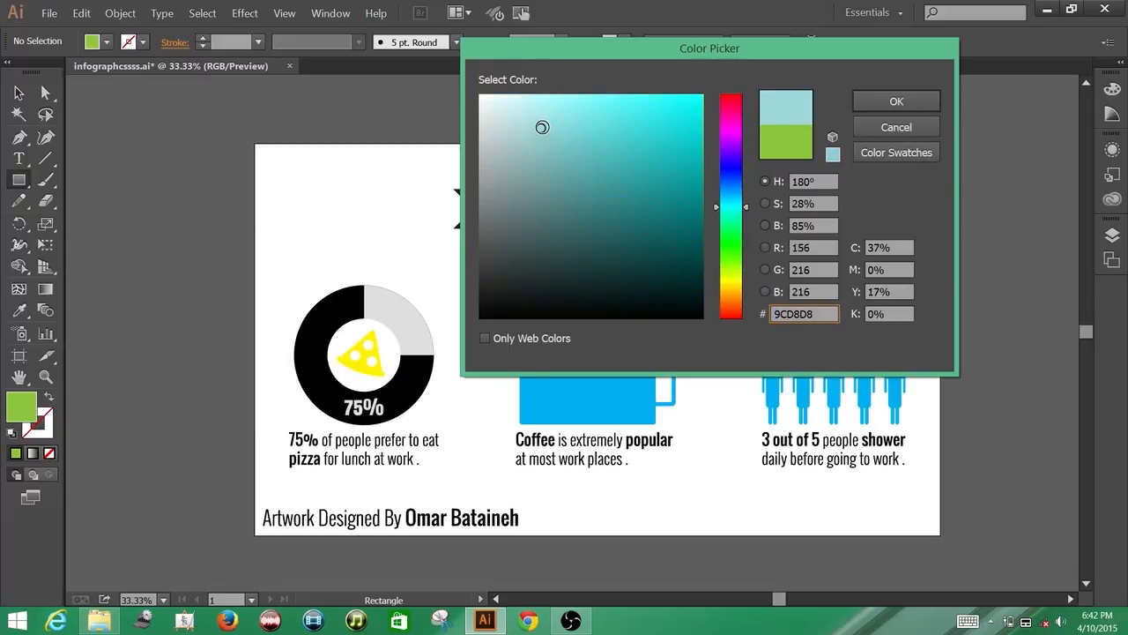
click(896, 102)
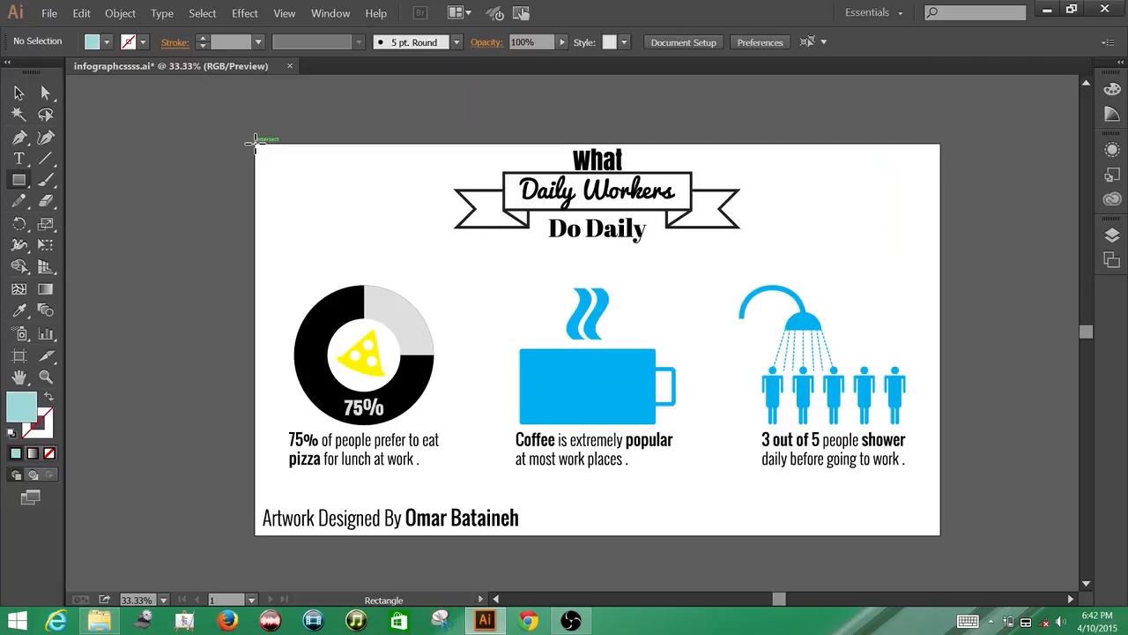
mouse_move(254, 143)
mouse_down()
mouse_move(394, 229)
mouse_move(712, 383)
mouse_move(789, 458)
mouse_move(939, 534)
mouse_up()
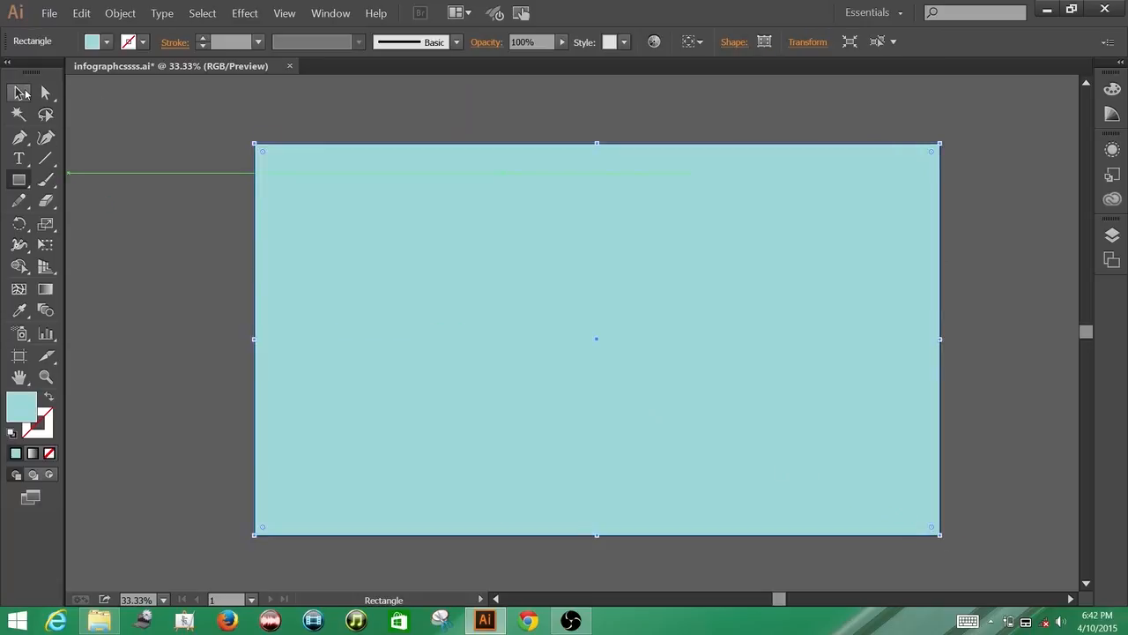
- Send the artboard-sized rectangle to the back, behind all the infographic artwork, and deselect it
click(22, 93)
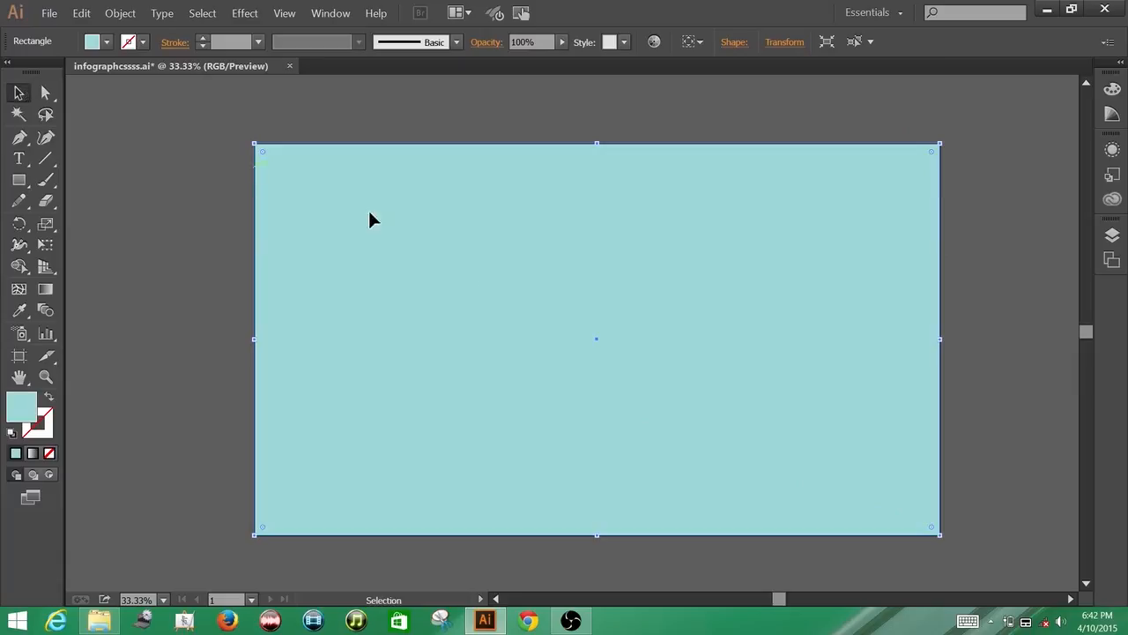
right_click(499, 284)
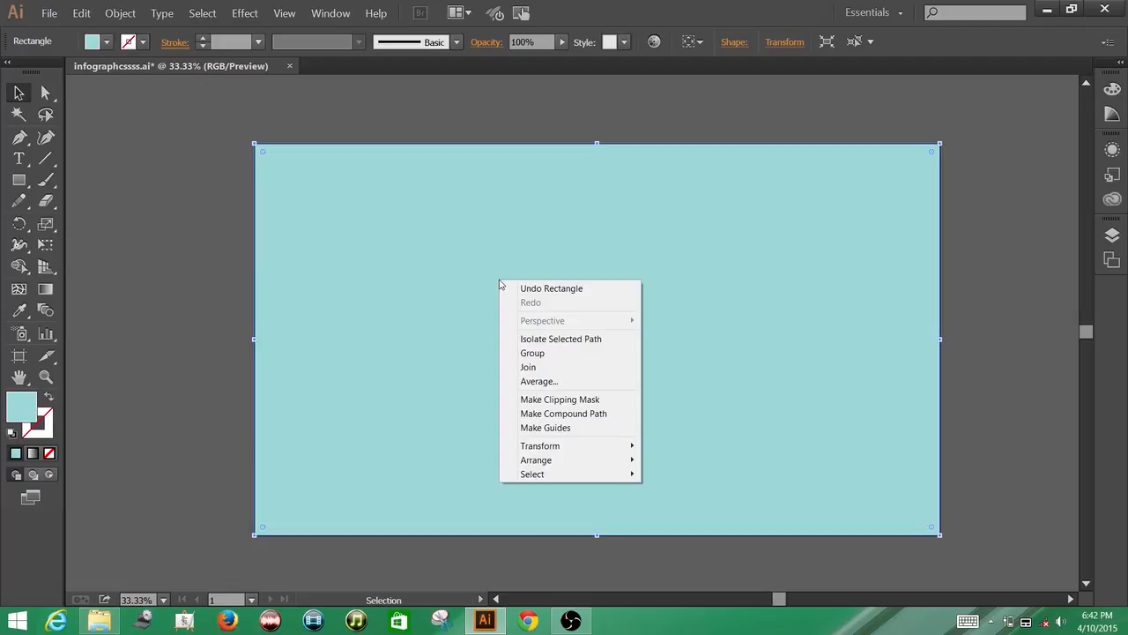
mouse_move(510, 460)
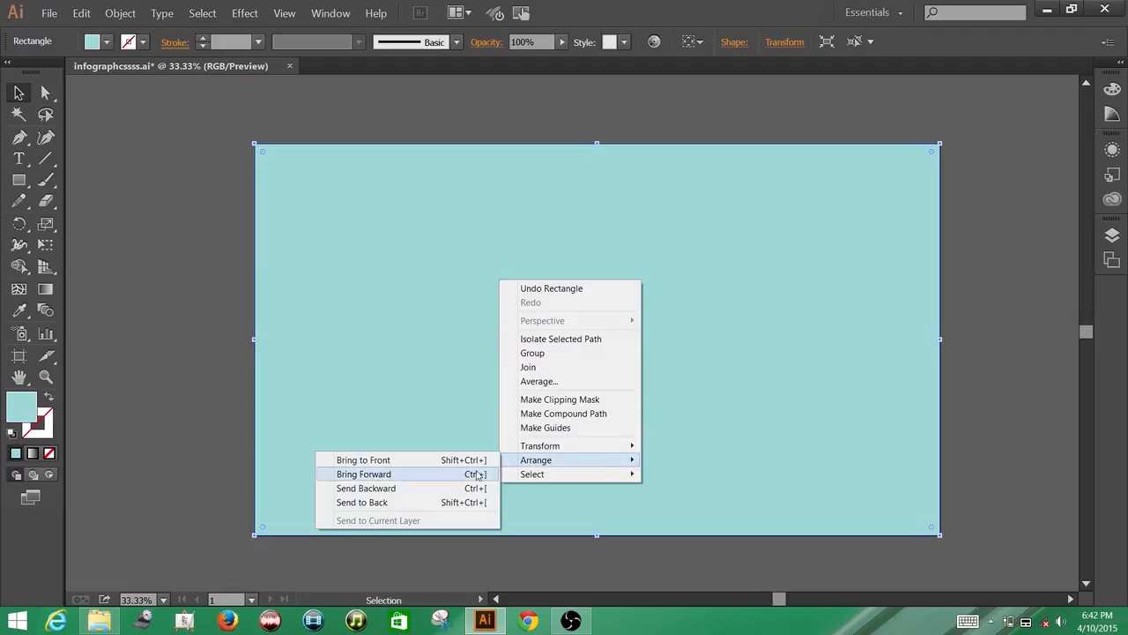
click(450, 502)
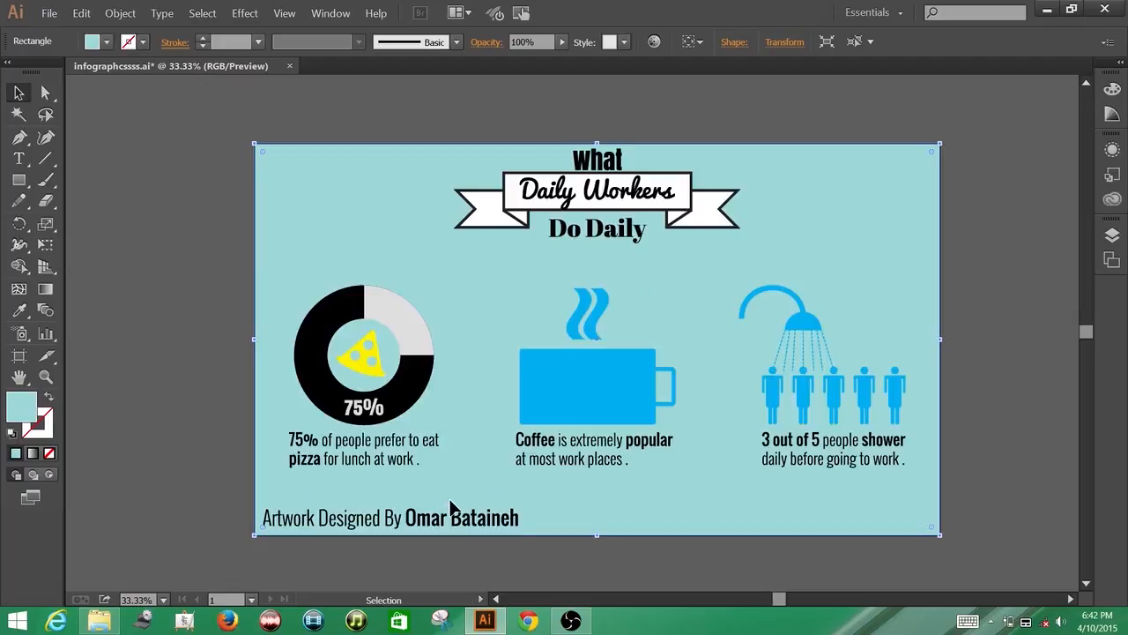
click(155, 147)
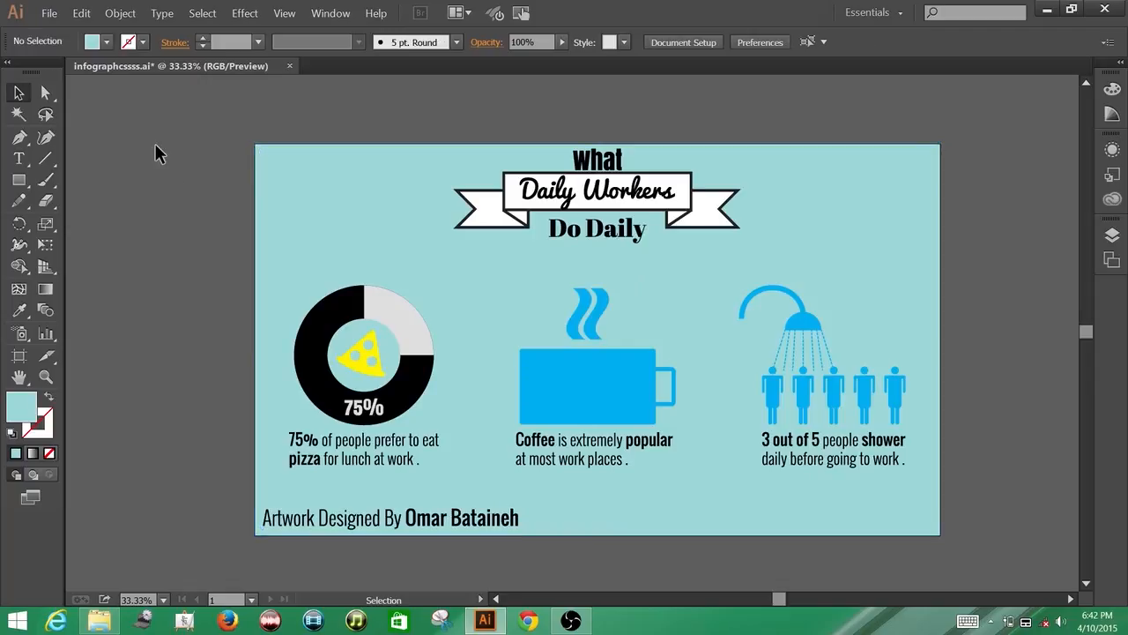